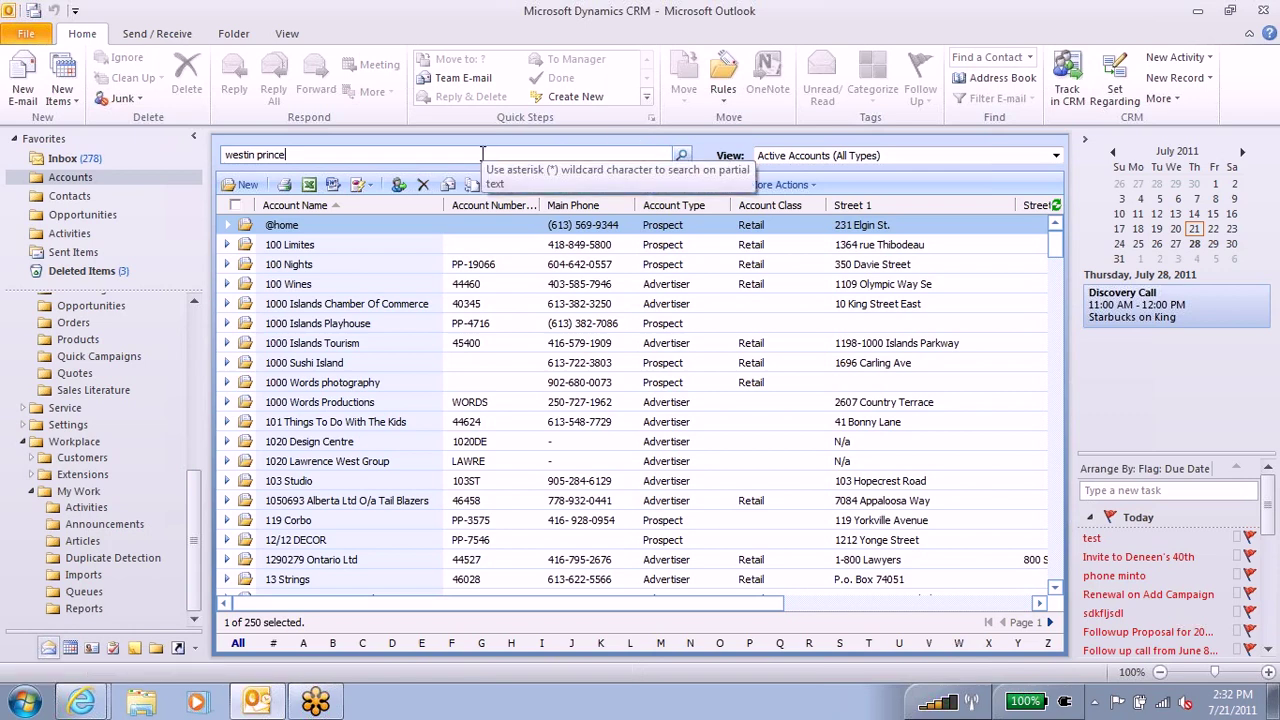
Search the accounts for "westin prince" and open the Westin Prince Hotel account's Weddingbells draft quote in a maximized window
key(Return)
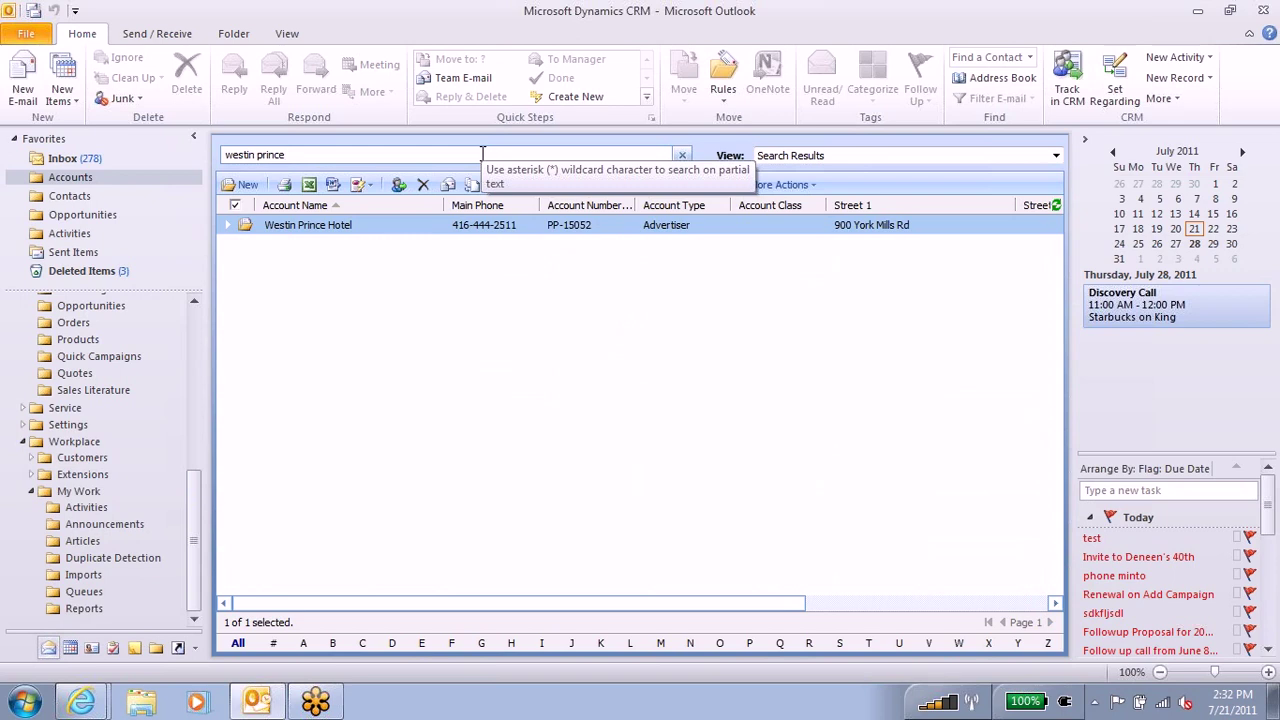
double_click(327, 228)
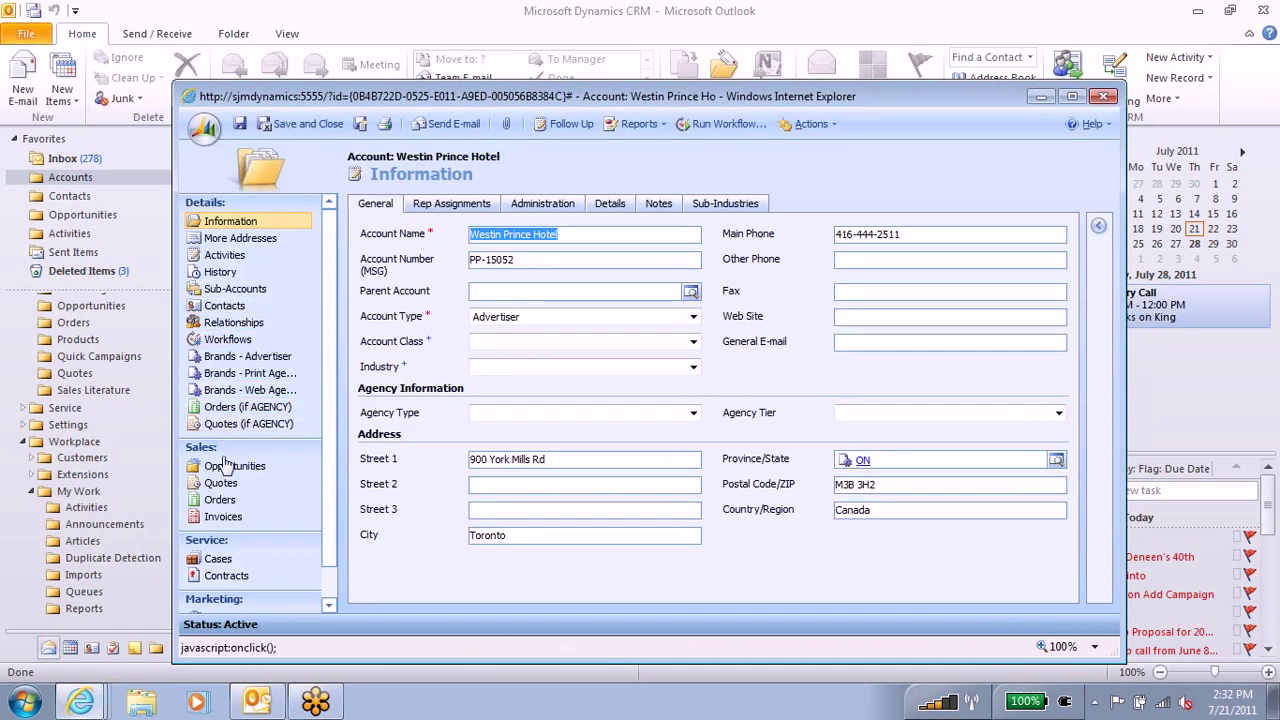
click(225, 465)
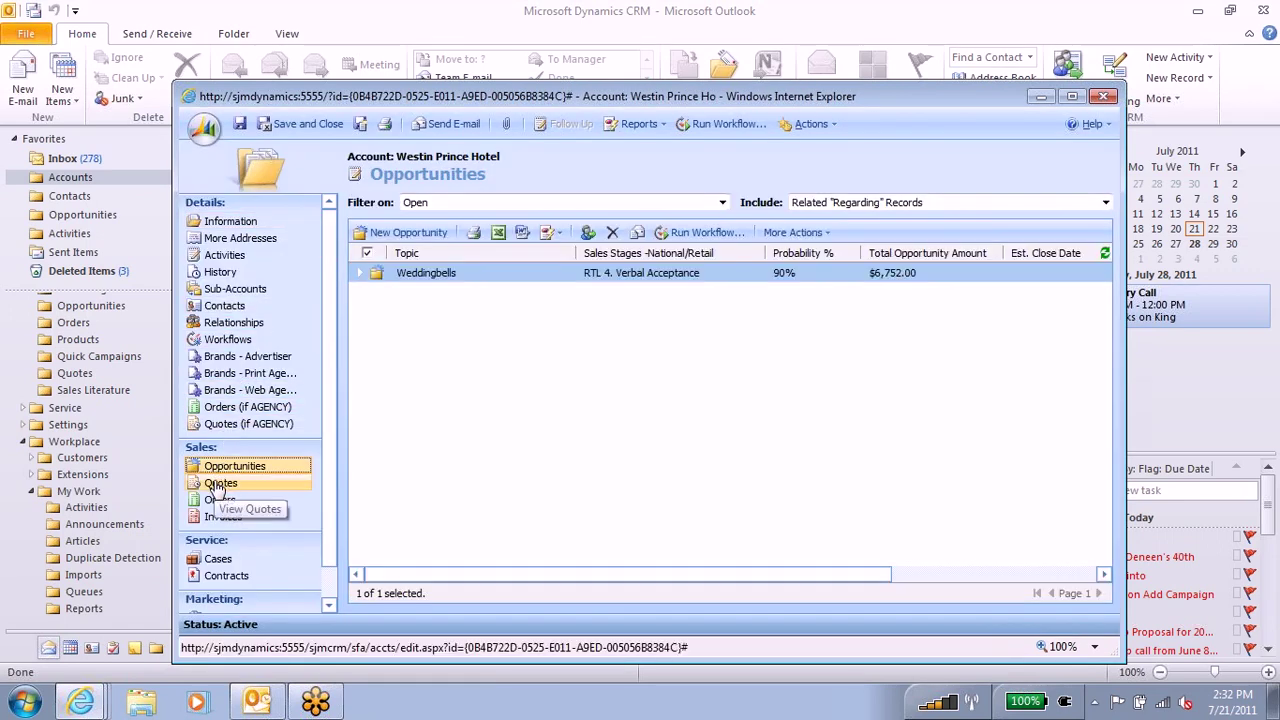
click(217, 484)
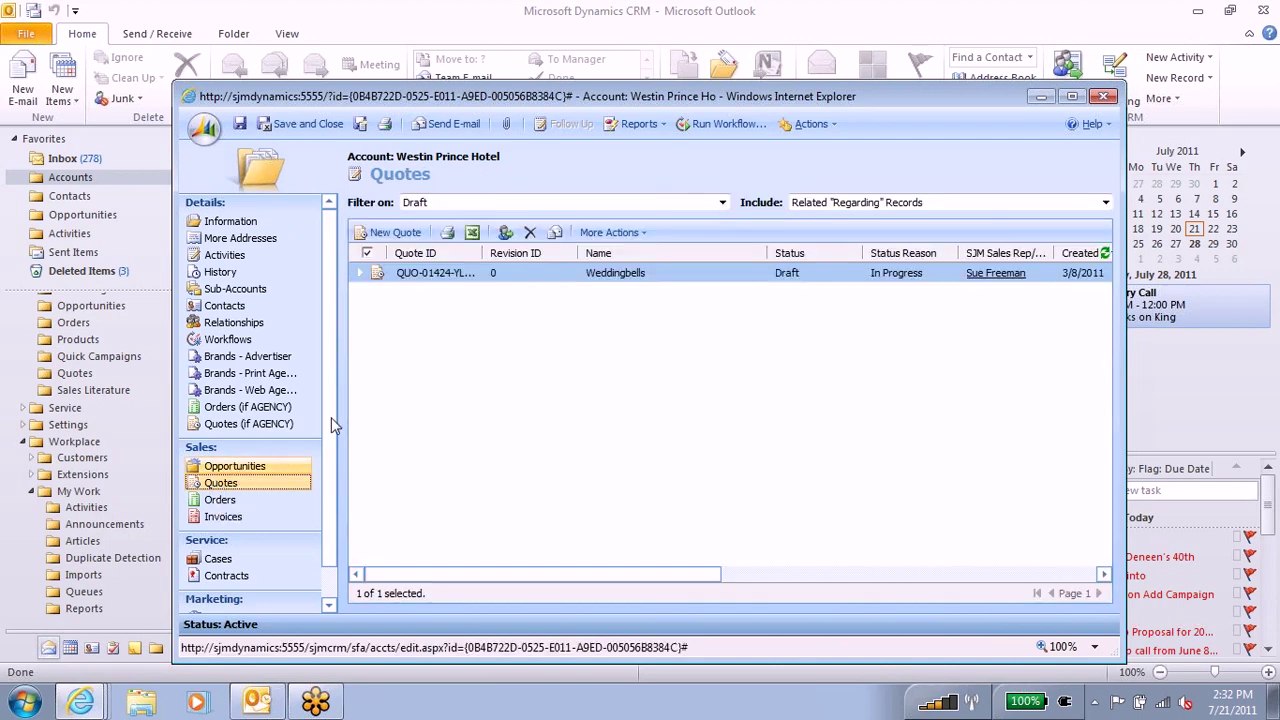
double_click(422, 276)
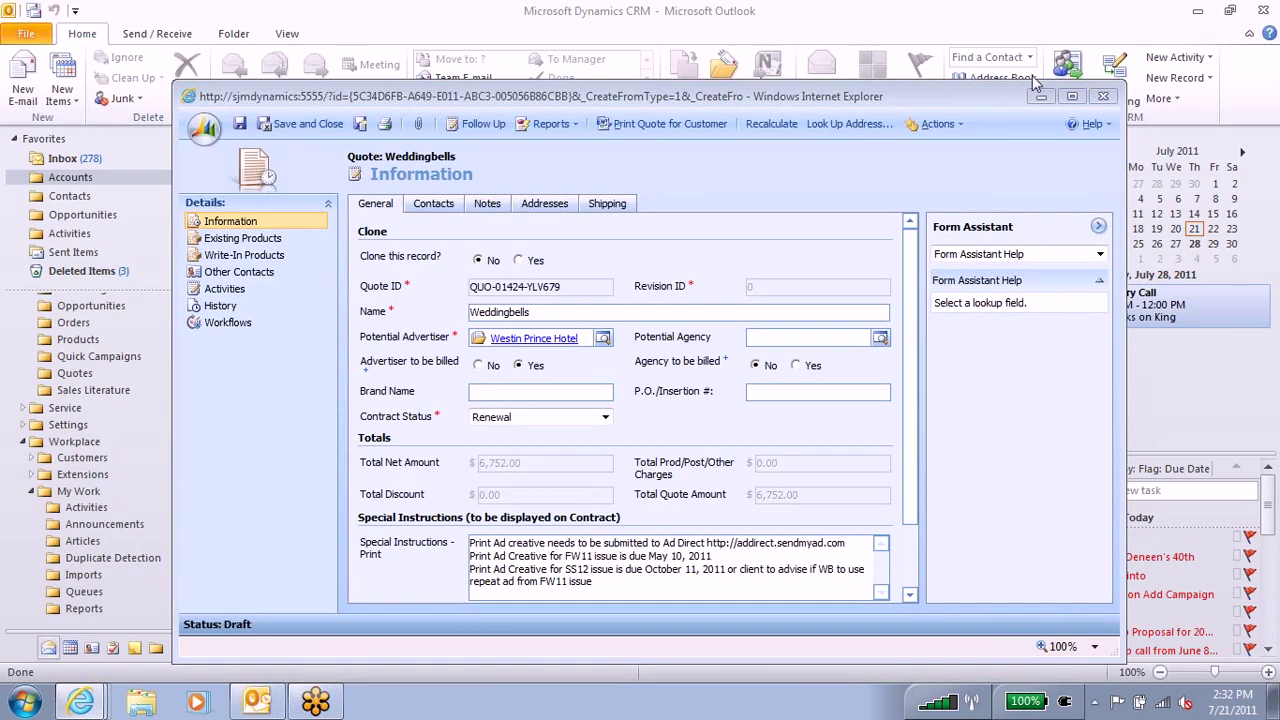
click(1072, 97)
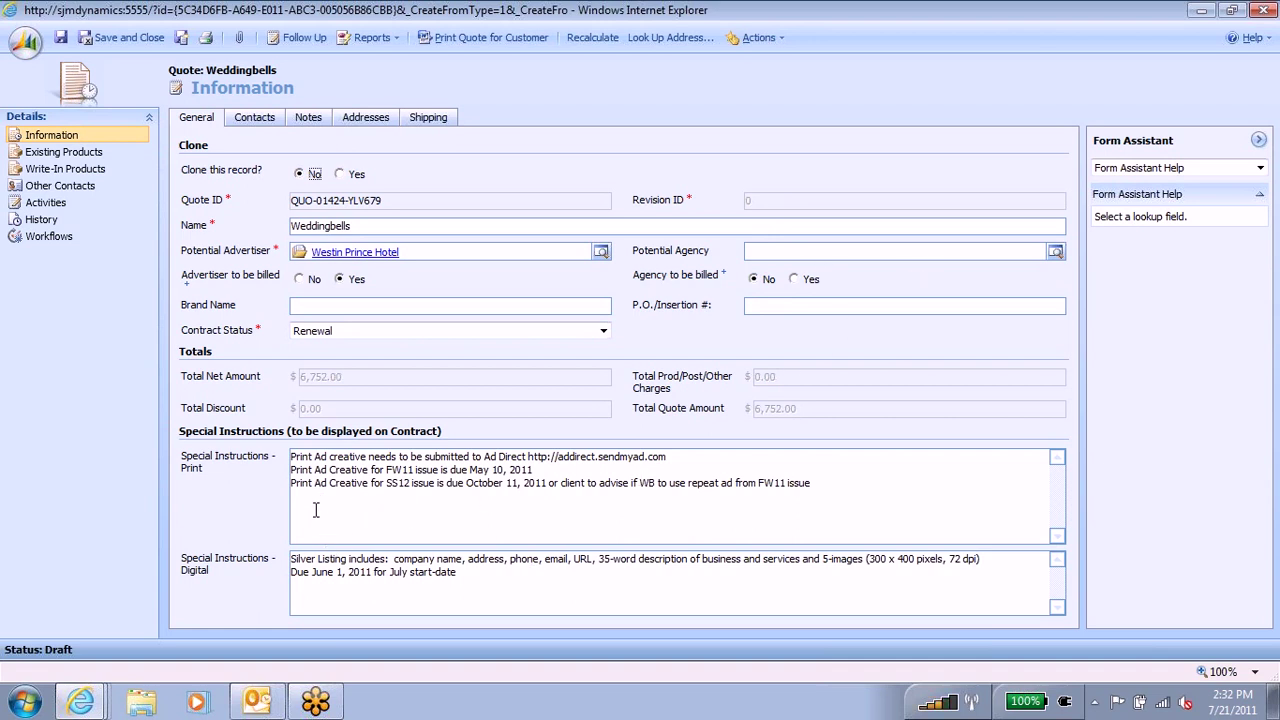
Review the Weddingbells quote's contacts, notes, addresses and shipping details, and return to its general information
click(256, 121)
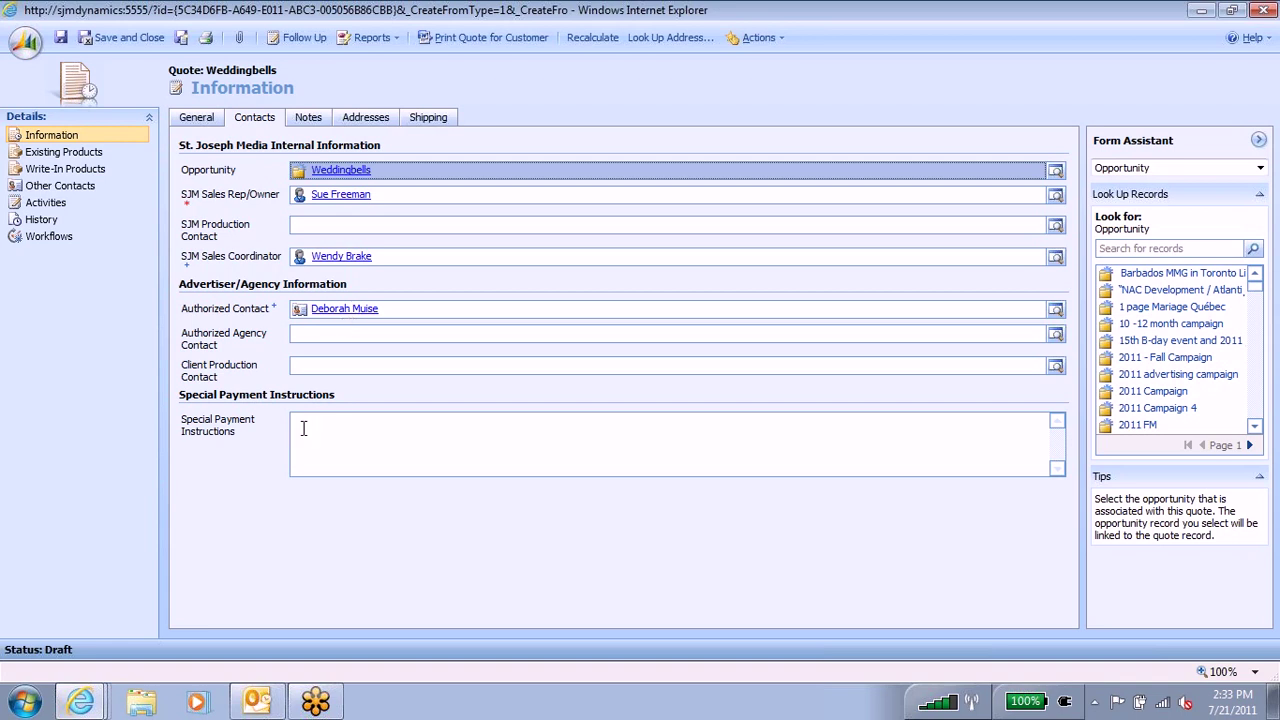
click(309, 118)
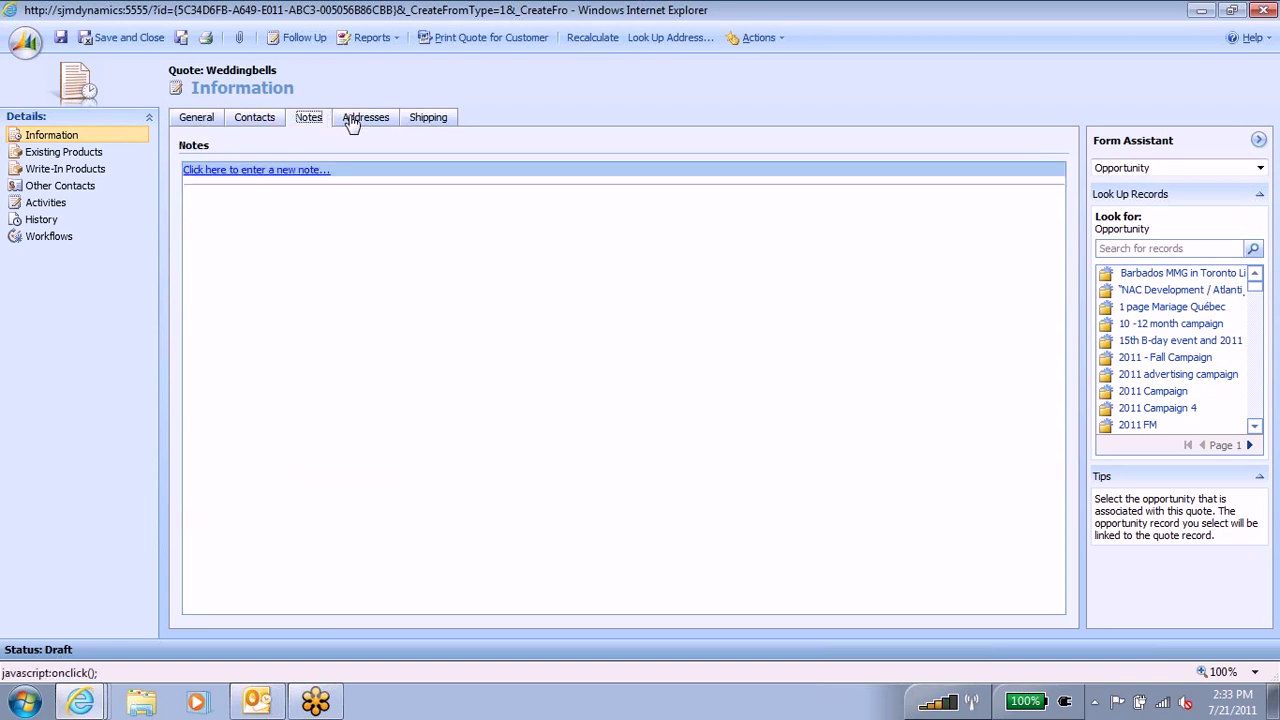
click(355, 118)
click(415, 121)
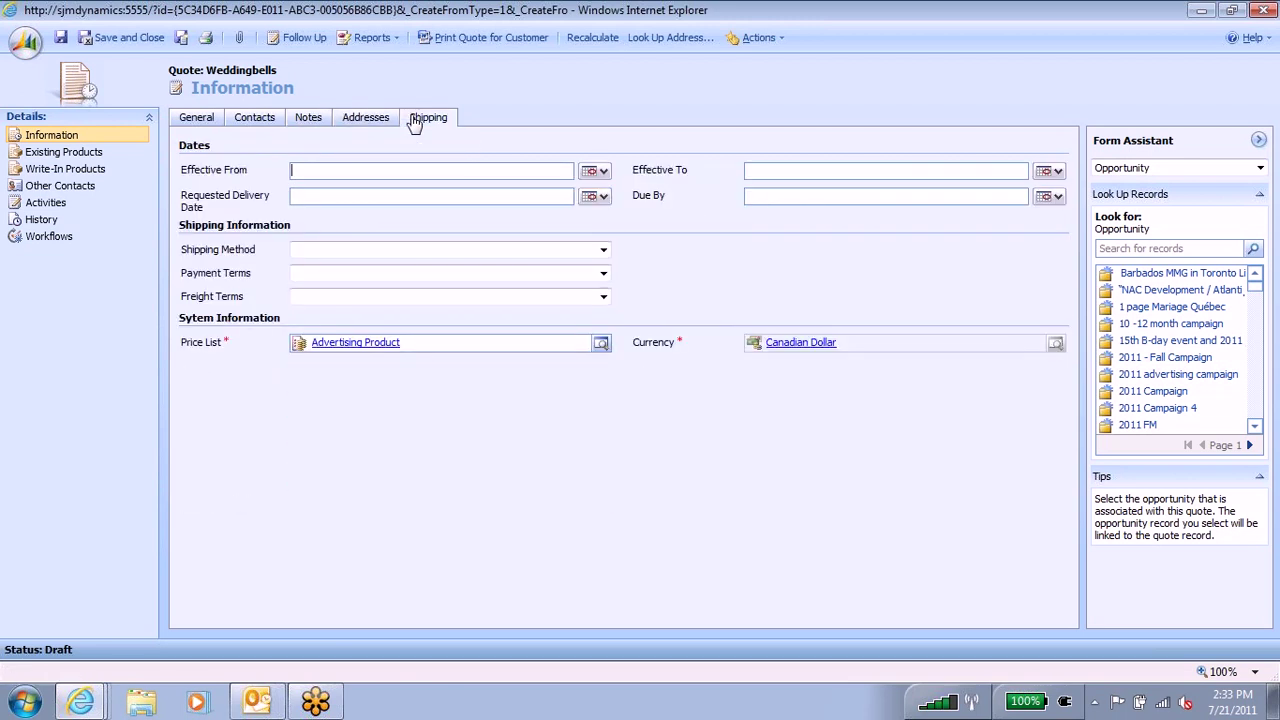
click(186, 124)
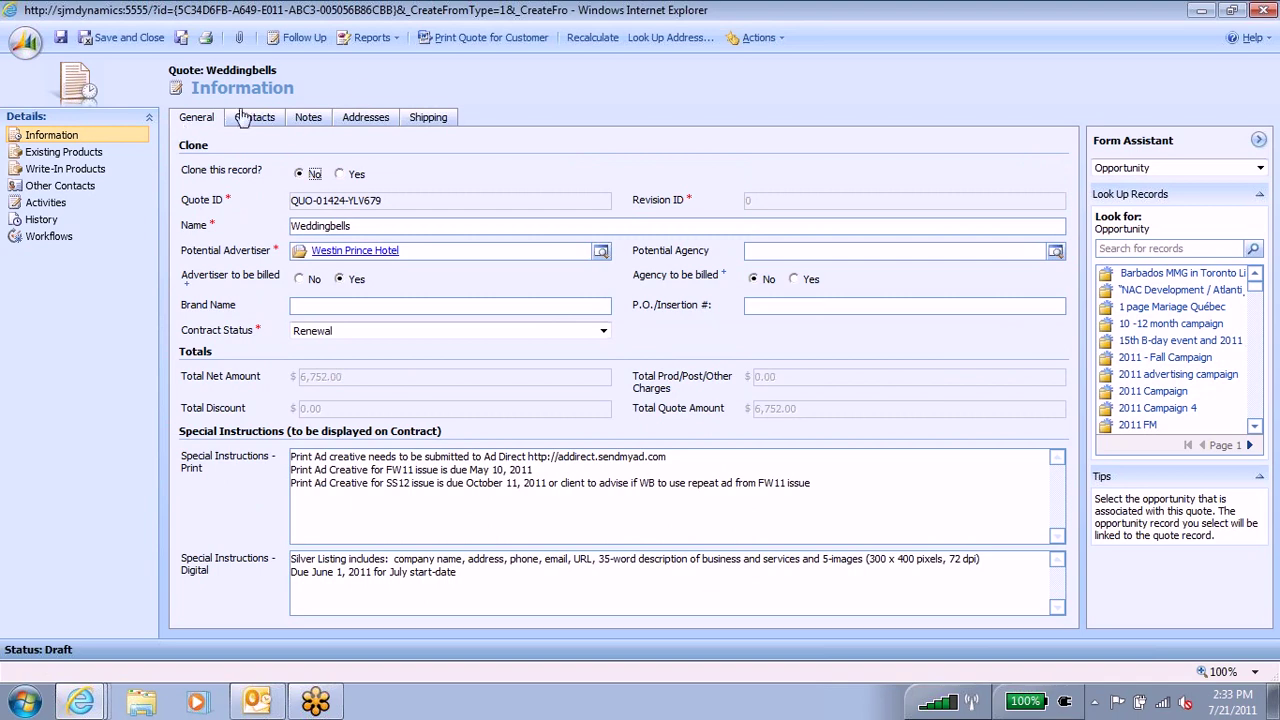
Run the SJM Advertising Agreement English report on the Weddingbells quote and maximize the report window
click(396, 42)
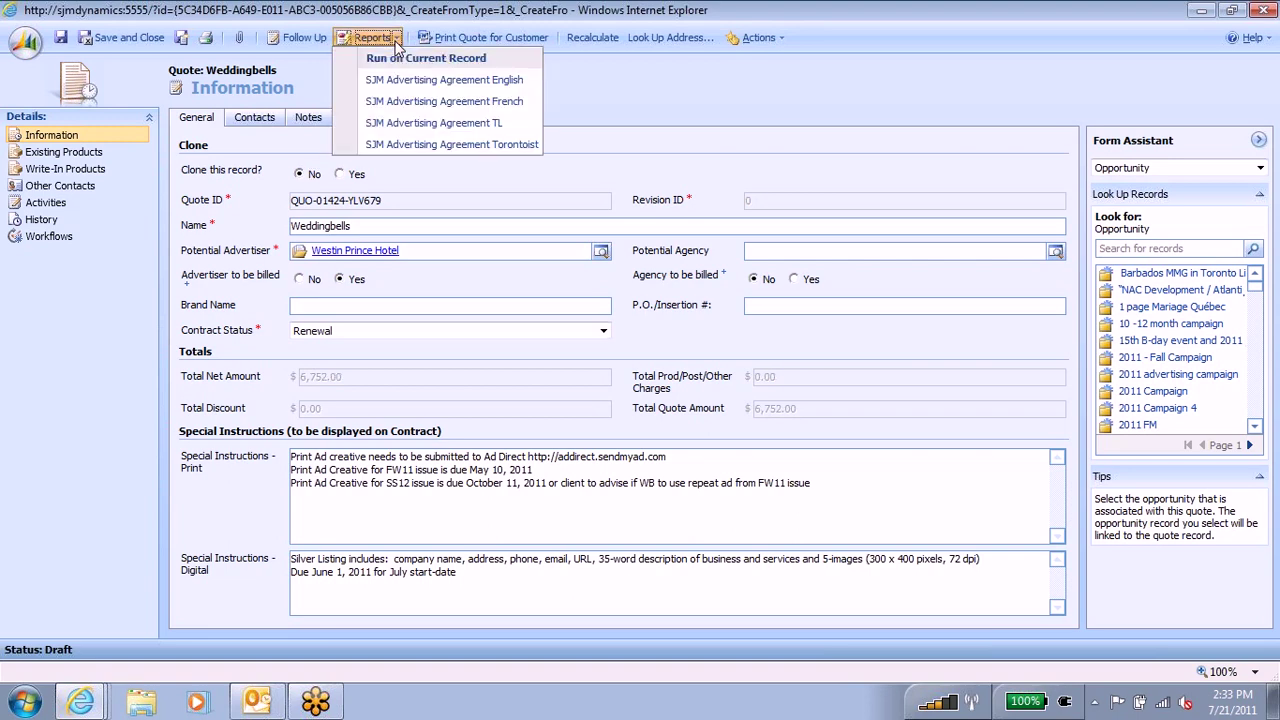
click(398, 80)
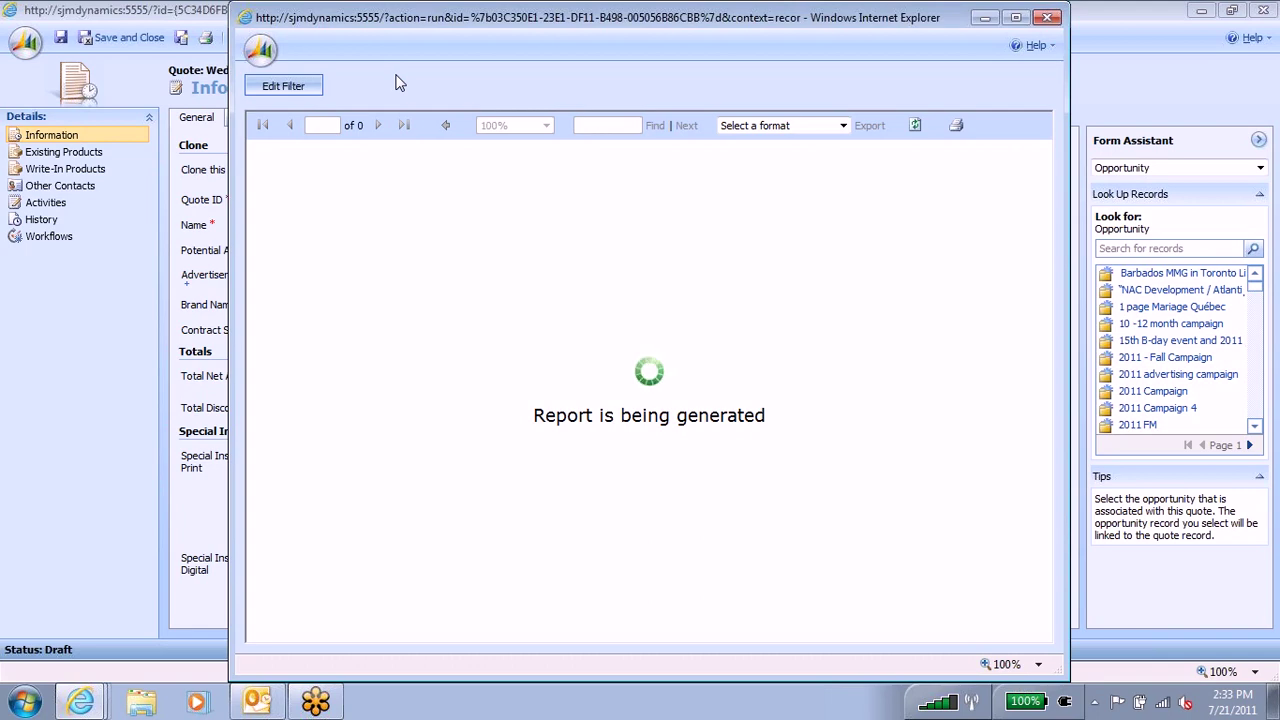
click(1014, 20)
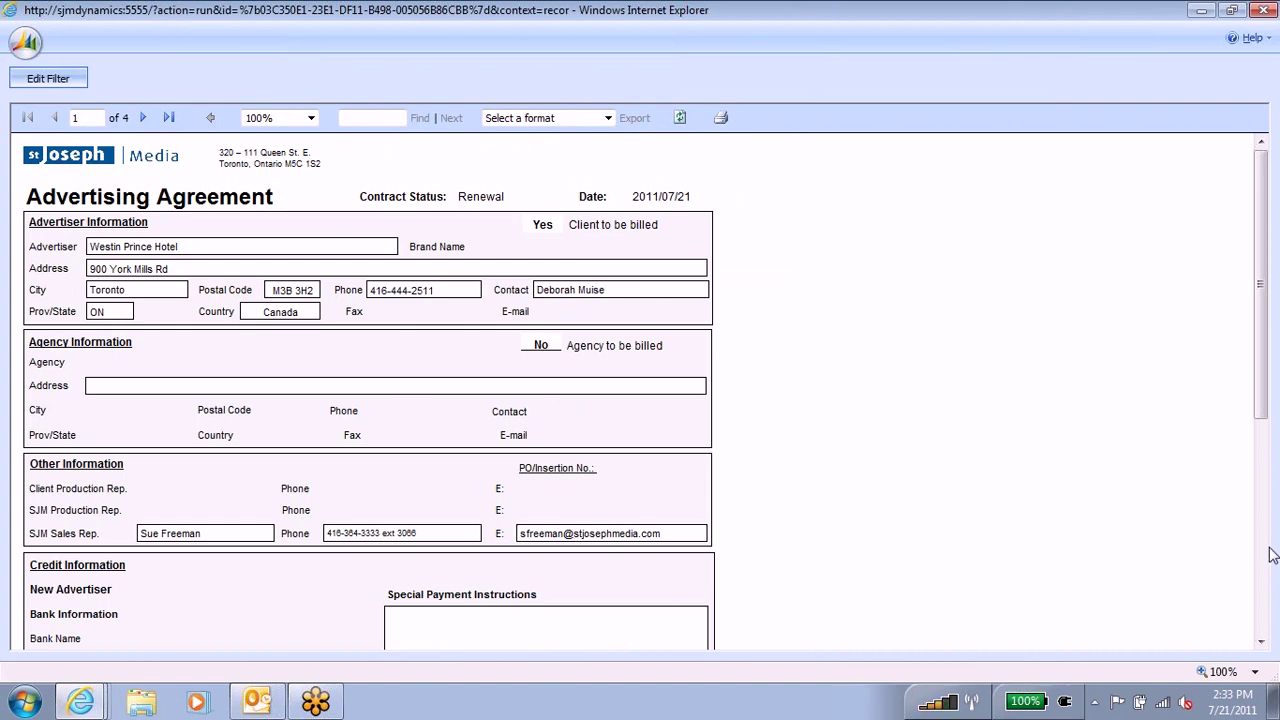
Examine the advertising agreement page by page, from advertiser and credit information through print and digital advertising to the terms and conditions
scroll(1268, 558, down, 2)
scroll(1268, 558, down, 3)
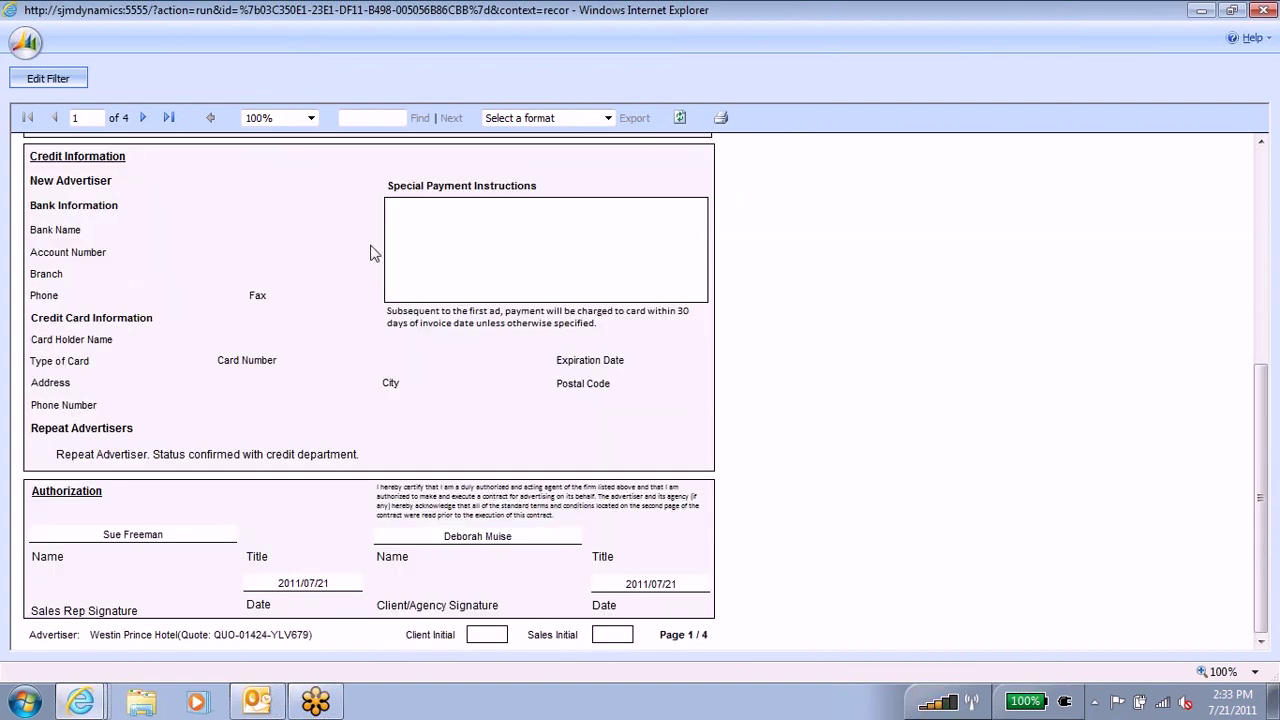
click(145, 118)
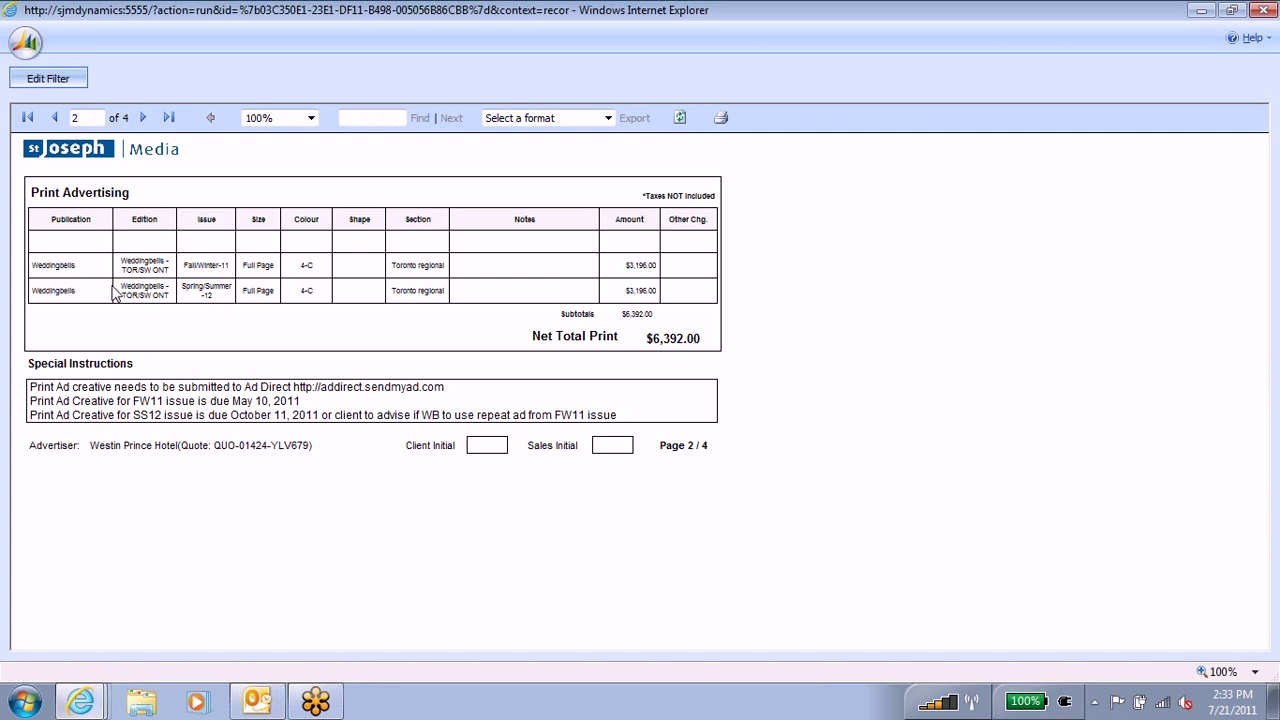
click(141, 119)
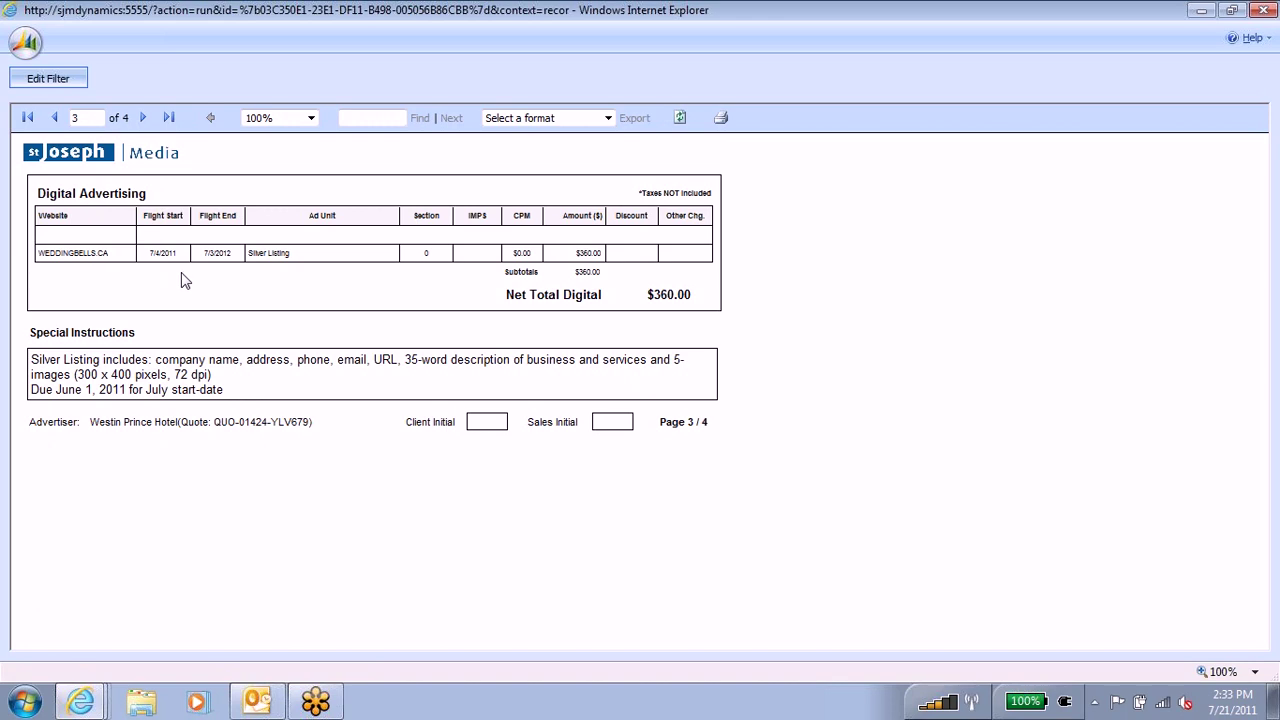
click(144, 119)
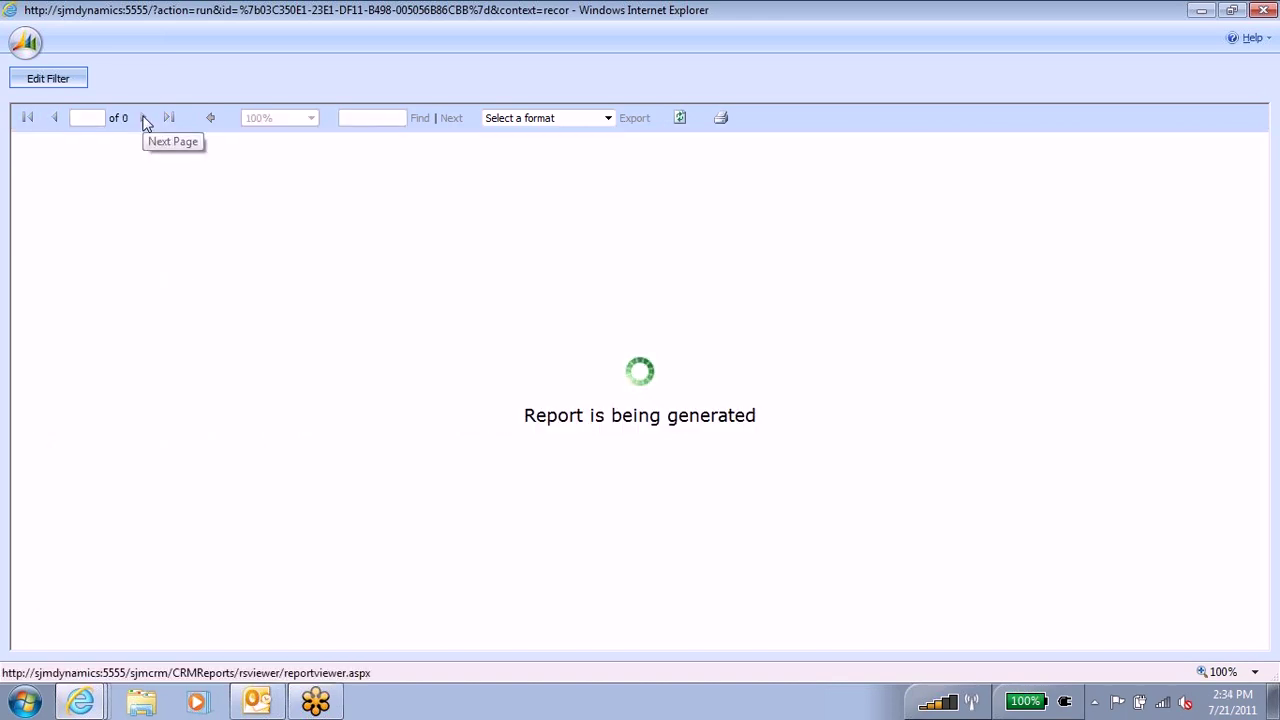
Export the advertising agreement as a PDF, open the exported file and look over its first page
click(608, 118)
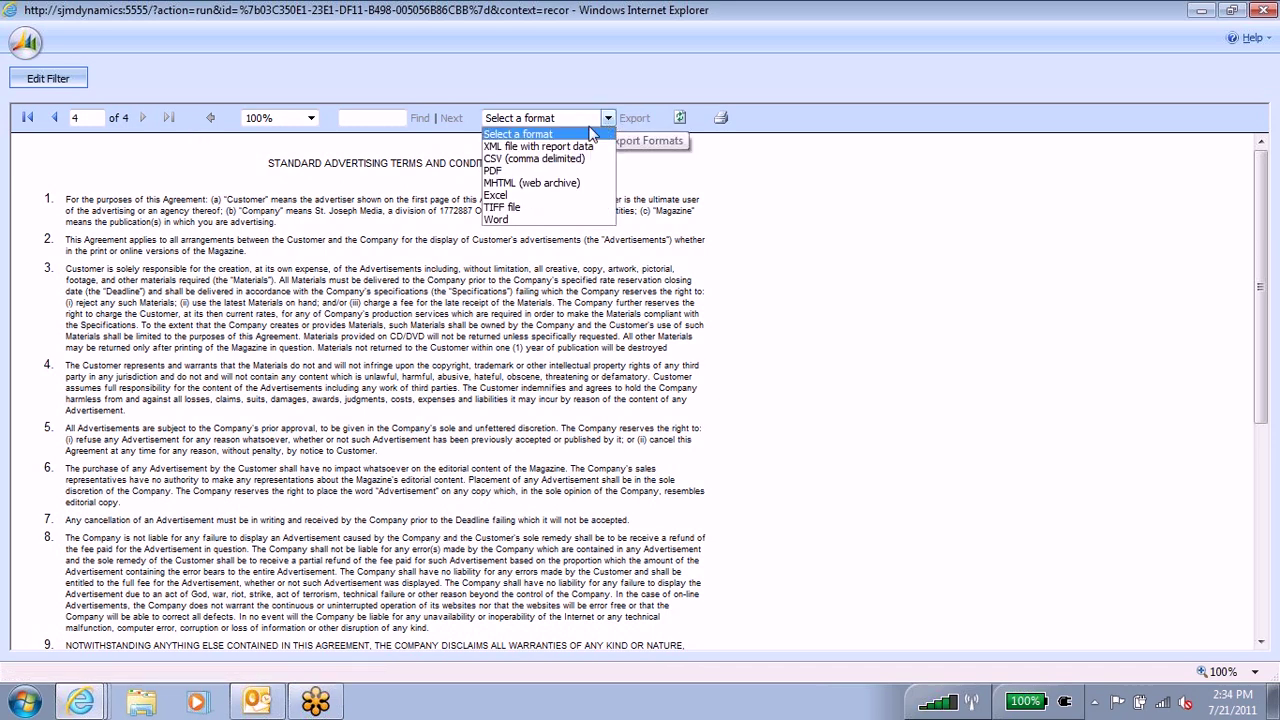
click(555, 170)
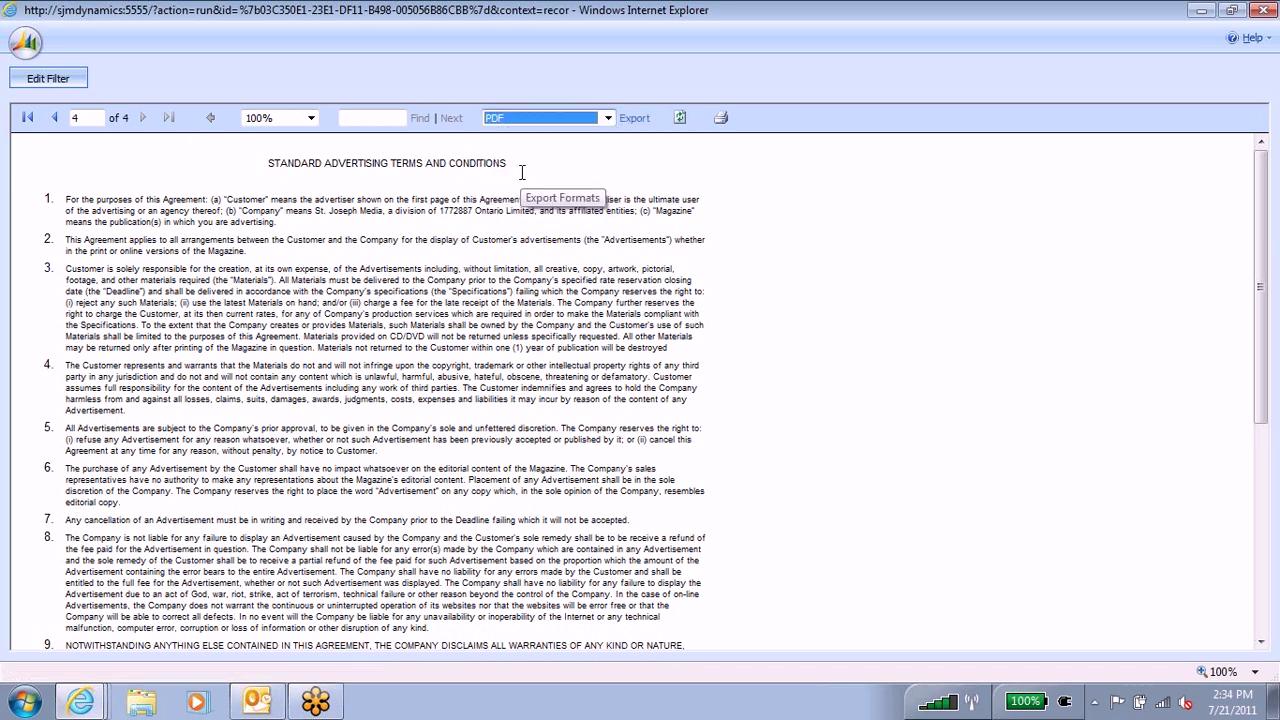
click(634, 119)
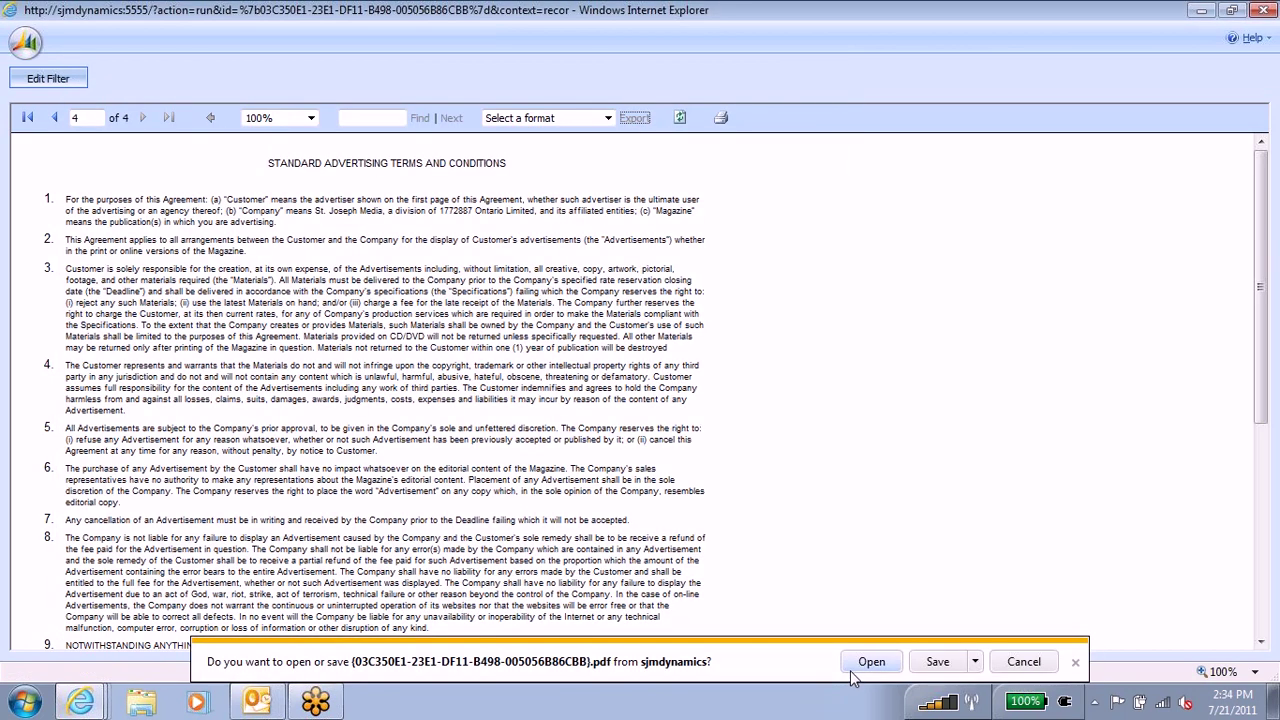
click(868, 662)
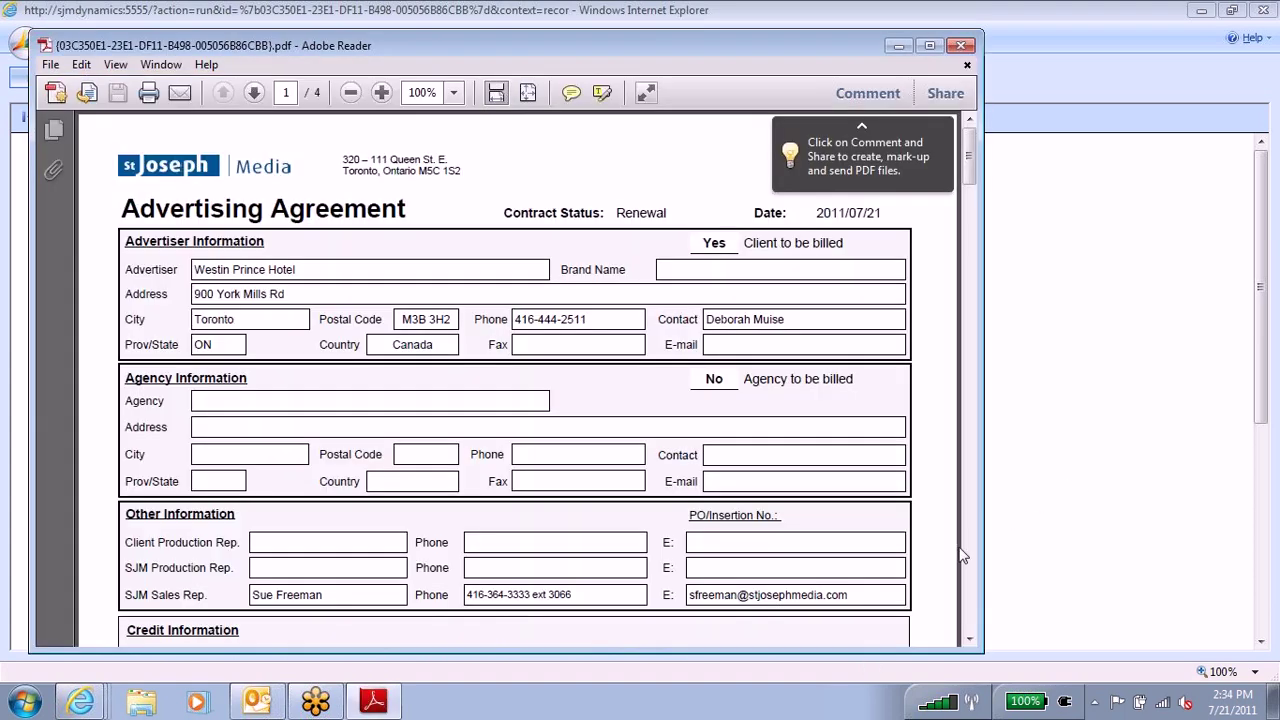
scroll(968, 562, down, 10)
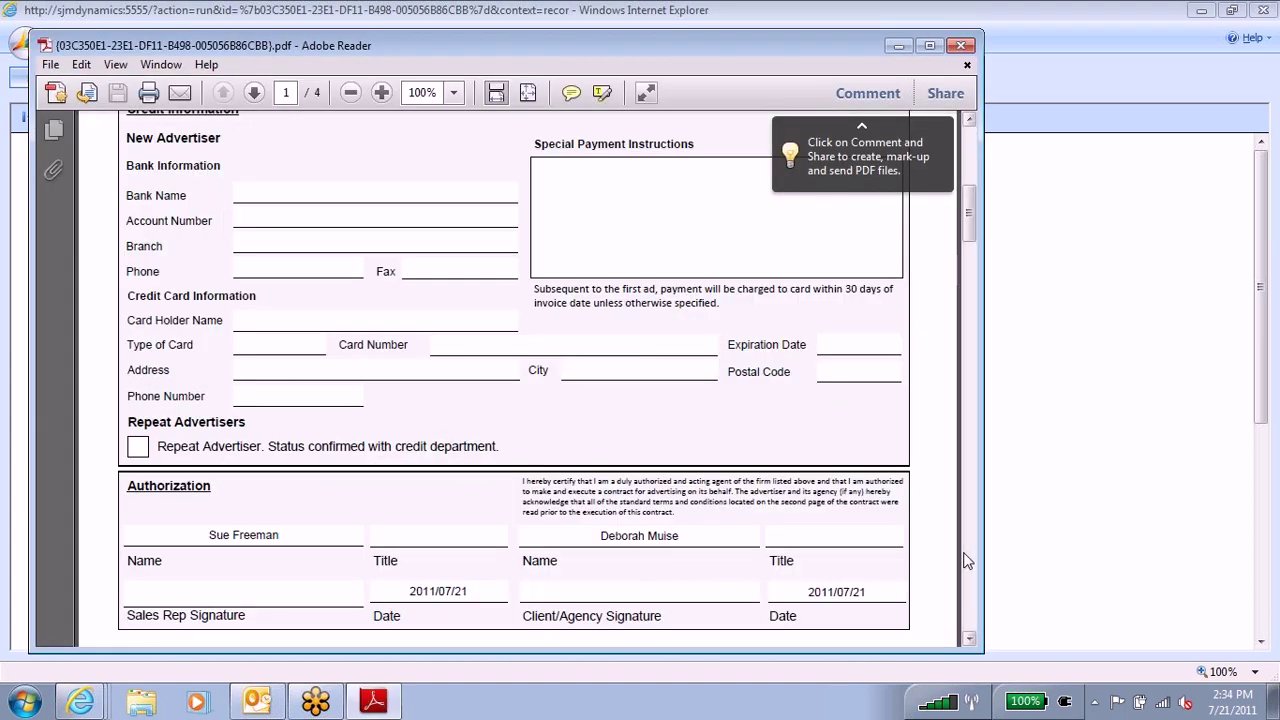
Close the PDF, report and quote windows, and save and close the Westin Prince Hotel account
click(961, 45)
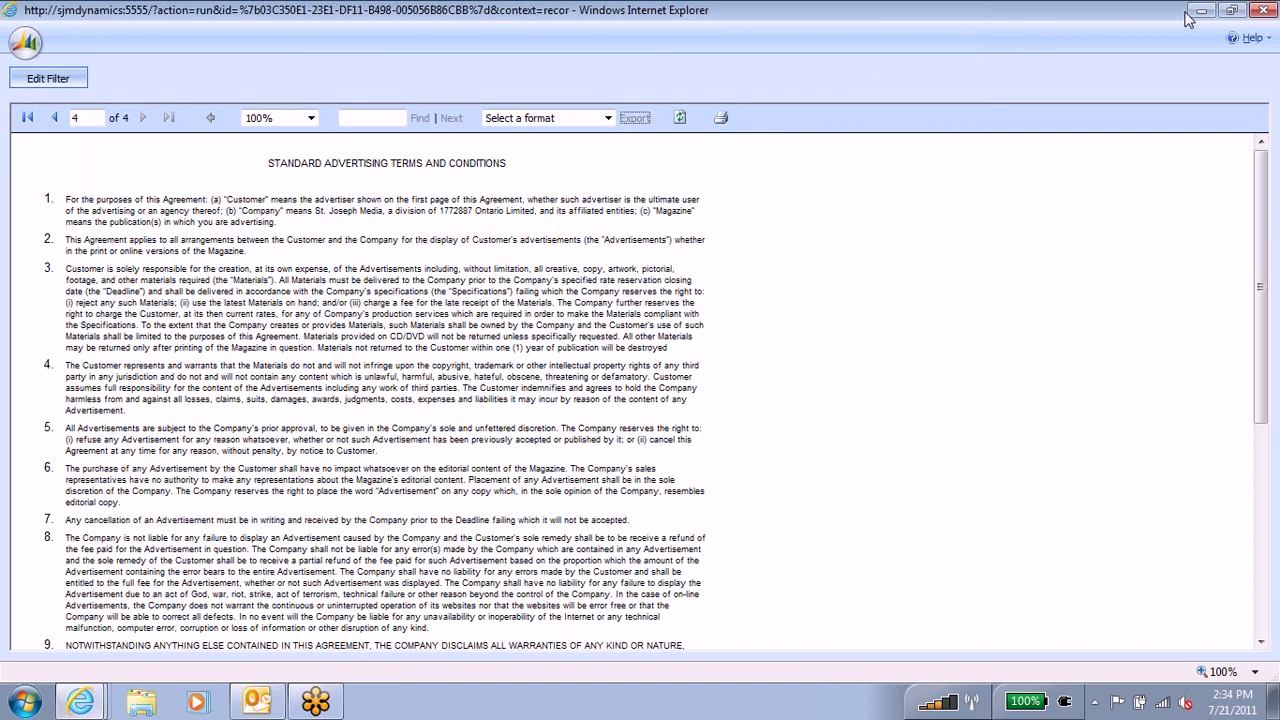
click(1258, 12)
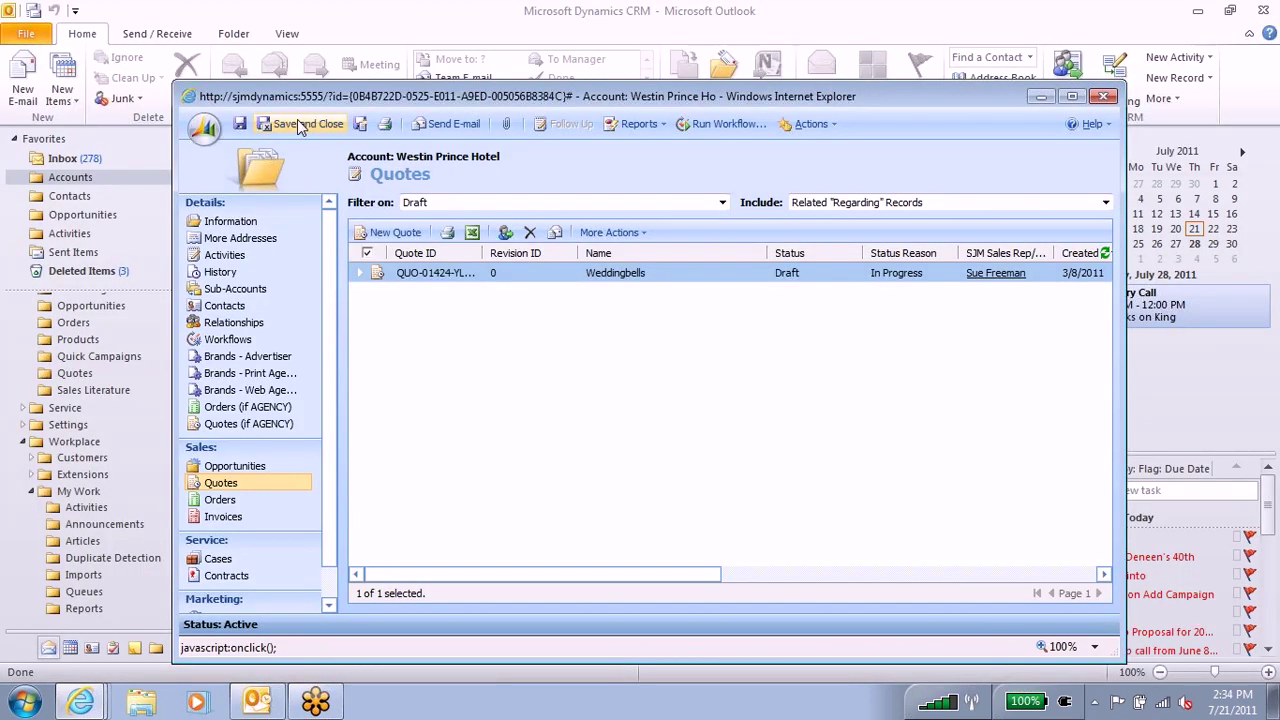
click(300, 124)
Search the accounts for "vox" and open the VOX ISM, Inc account
drag(324, 160, 203, 170)
text(v)
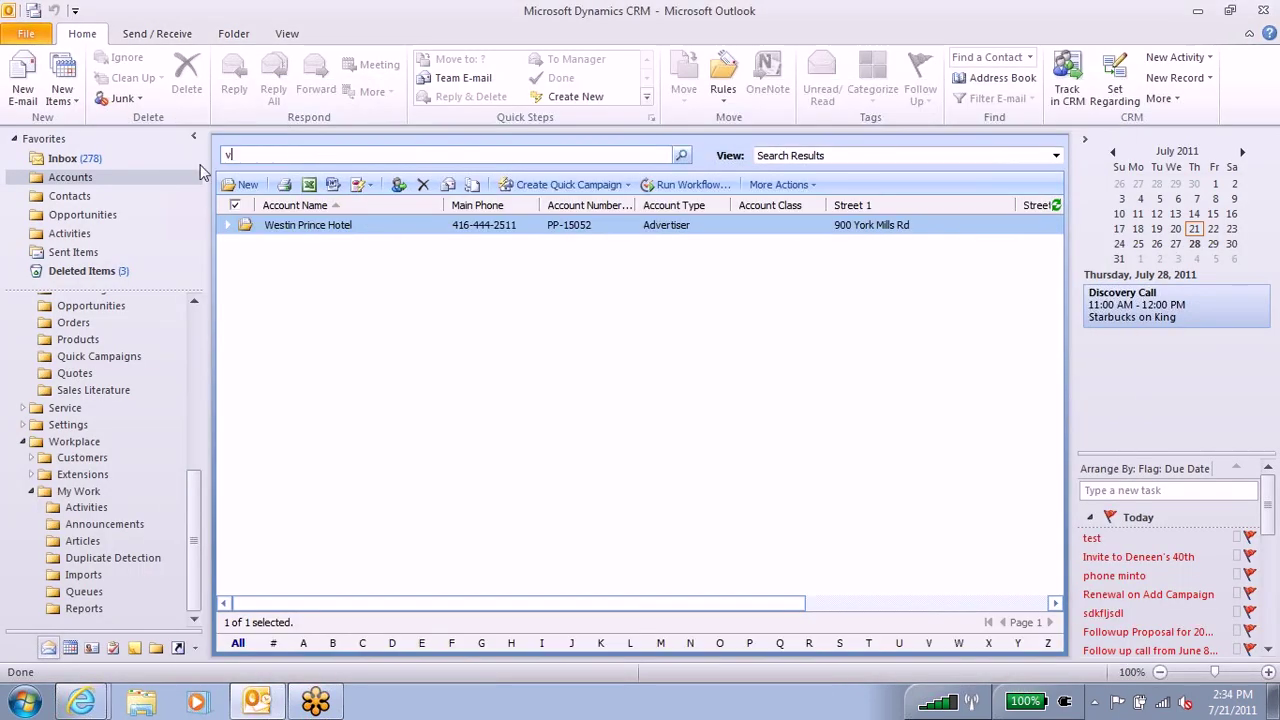
text(ox)
key(Return)
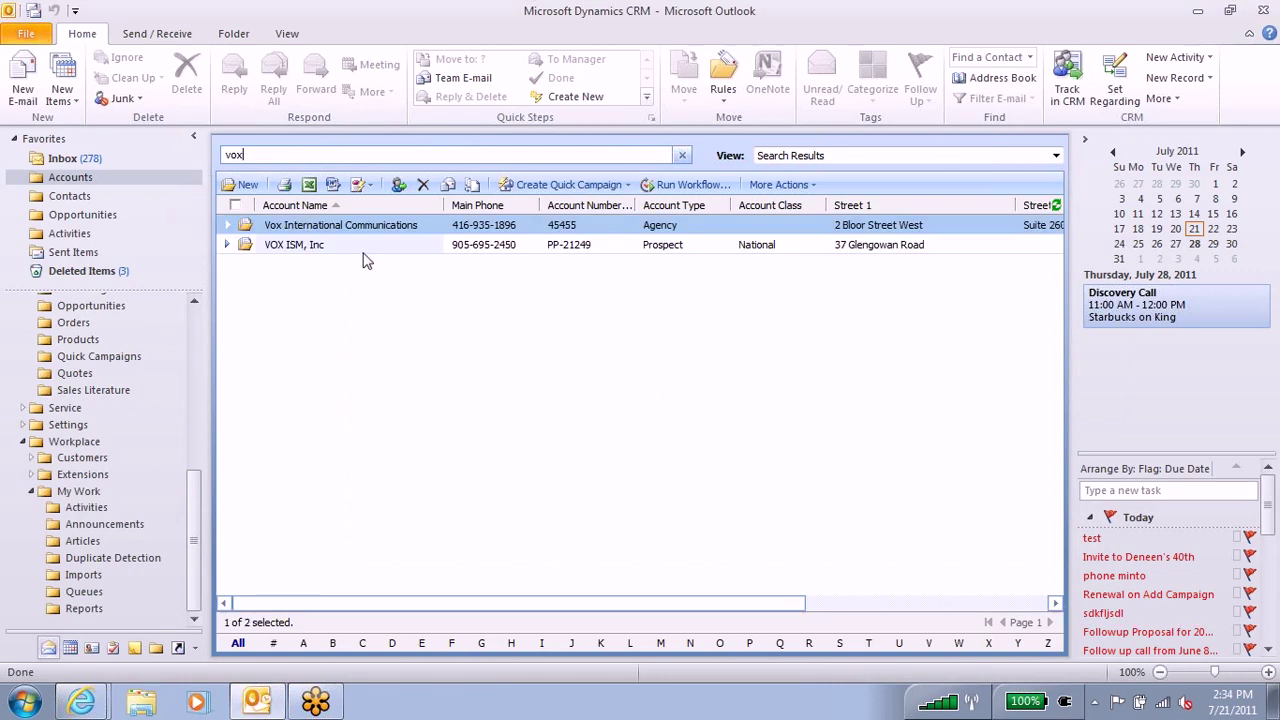
click(333, 245)
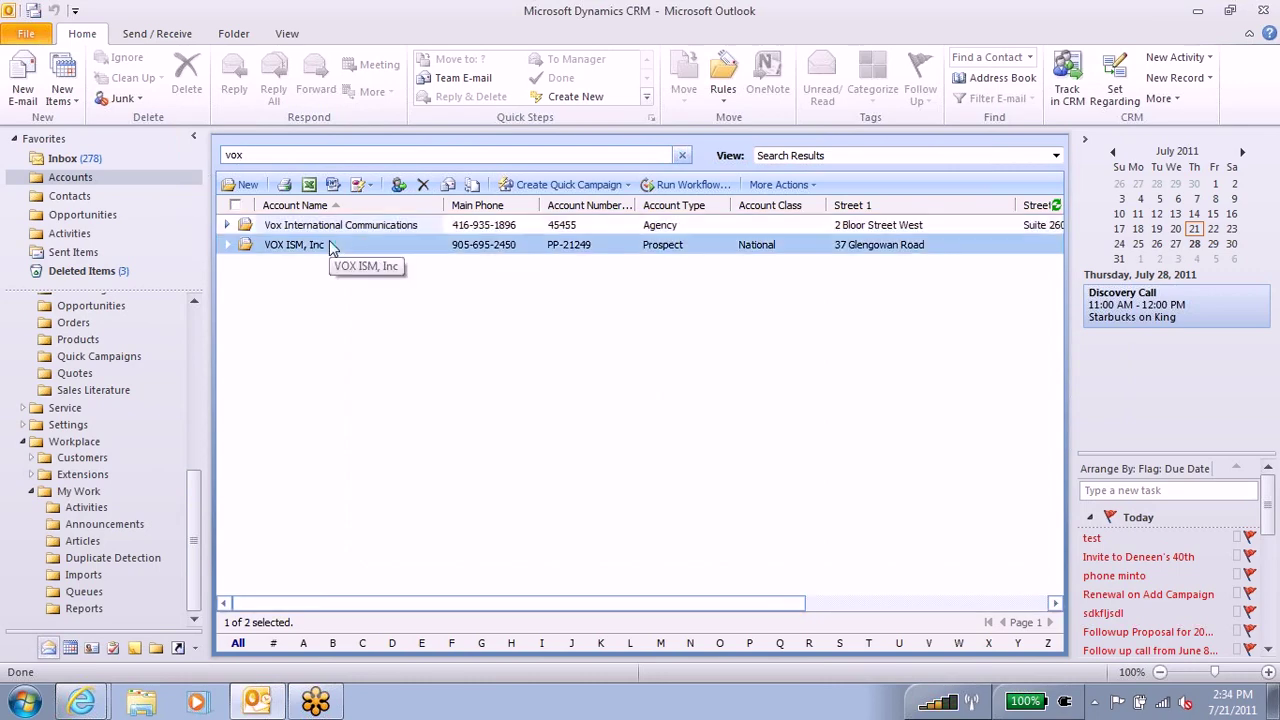
double_click(333, 246)
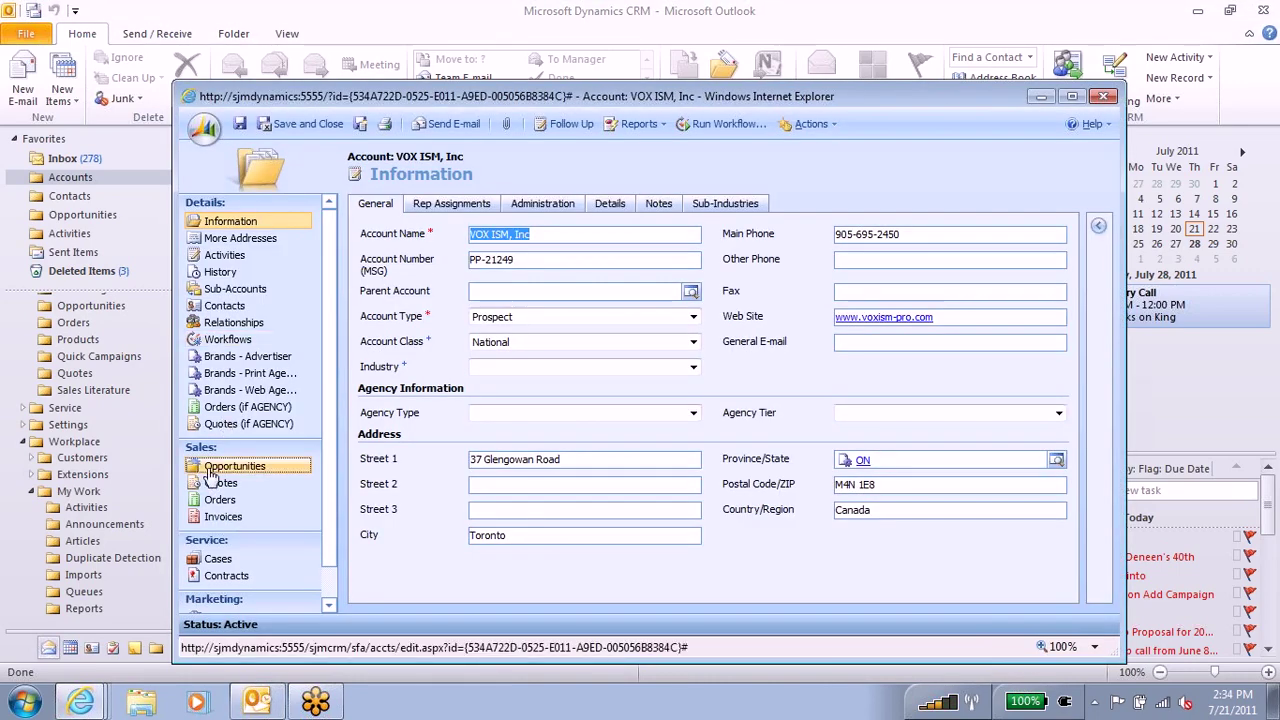
Open the account's Vox TL Fall $20K opportunity and create a new quote from it
click(211, 474)
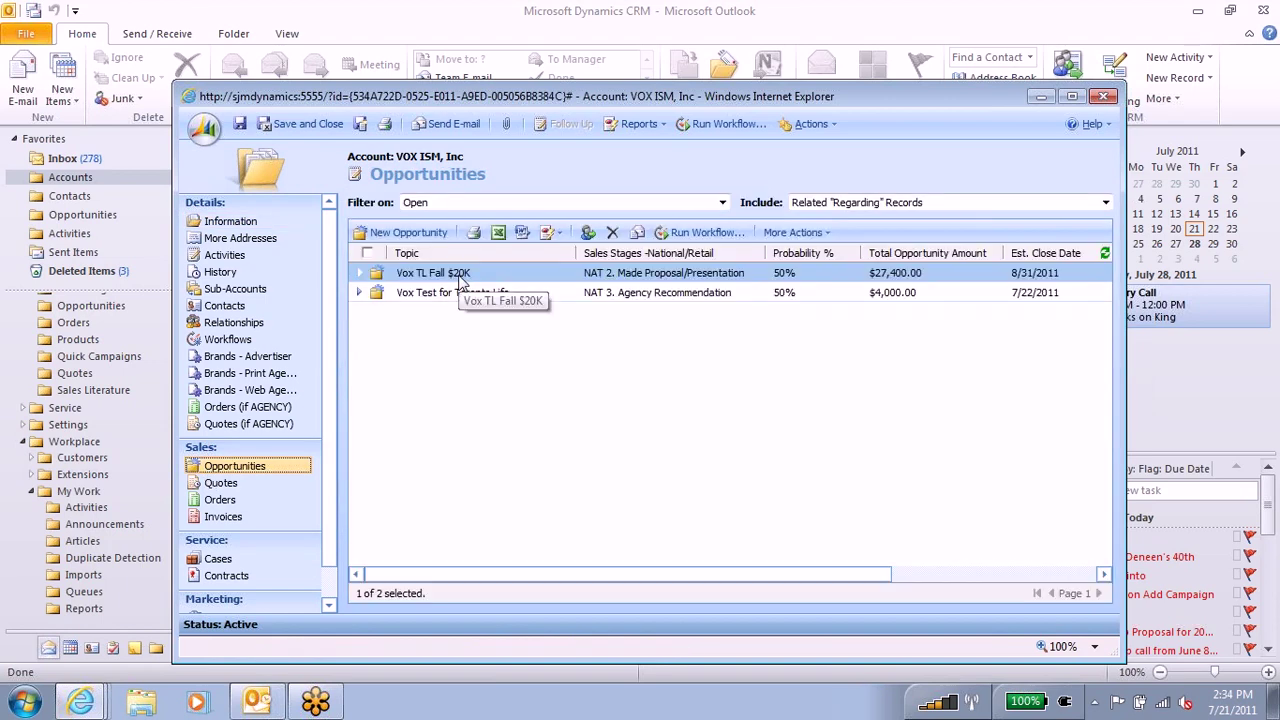
double_click(455, 268)
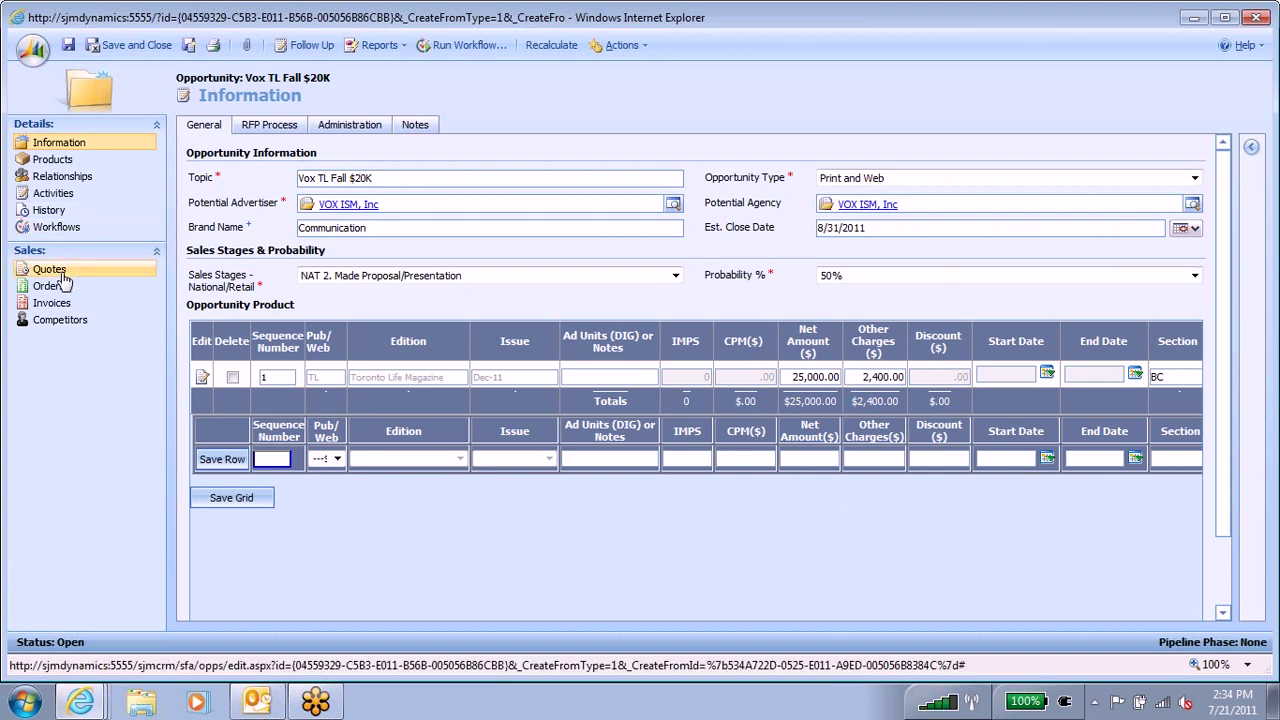
click(62, 276)
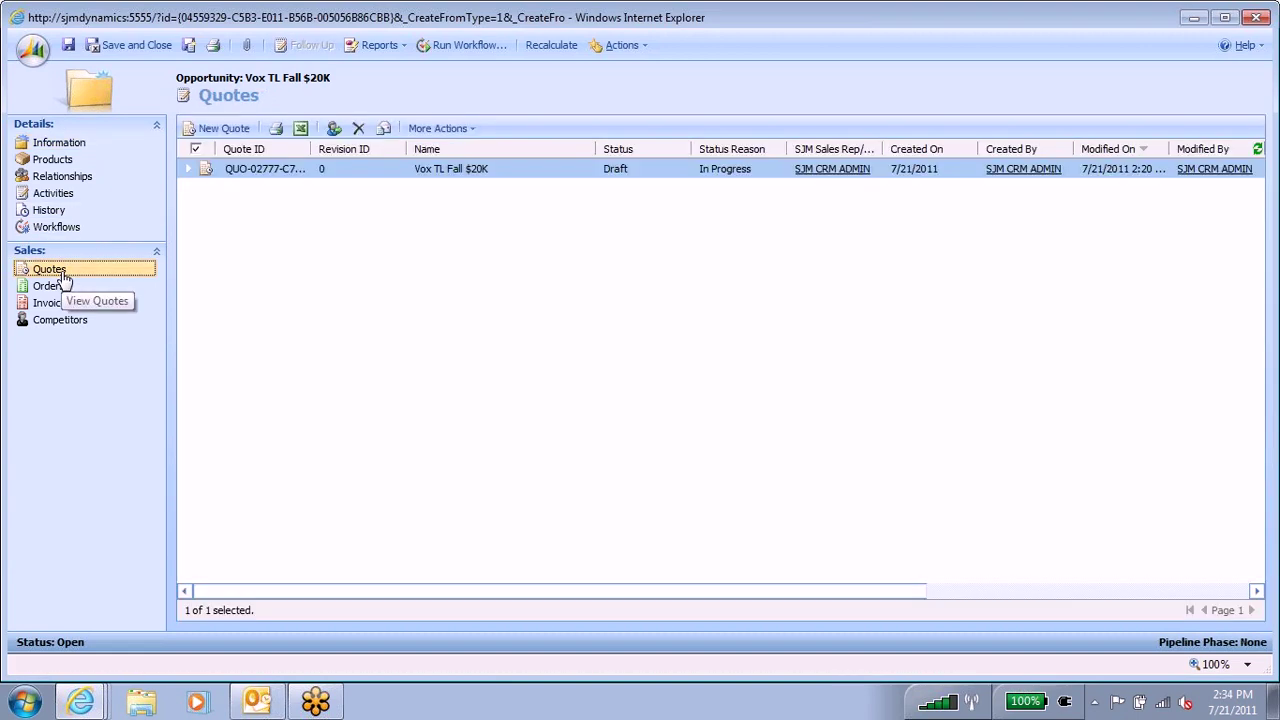
click(236, 130)
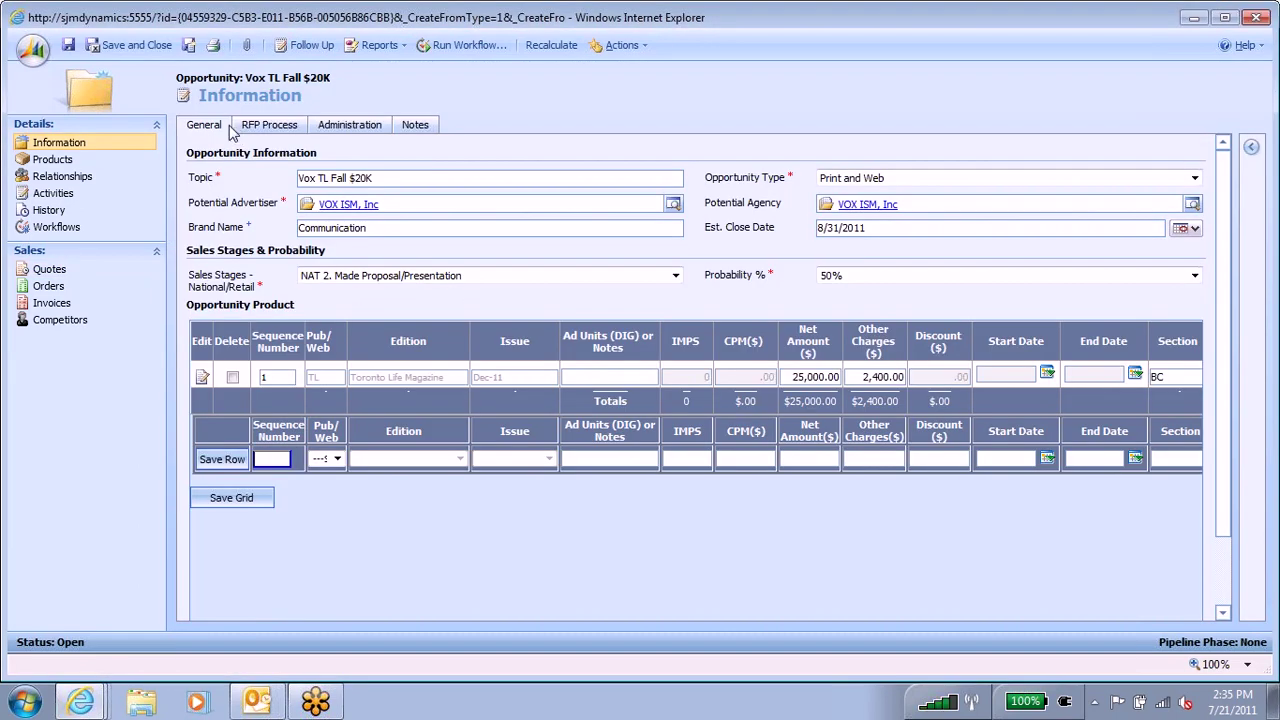
Open the newest Vox TL Fall $20K draft quote from the opportunity's quotes and maximize its window
click(50, 269)
click(330, 176)
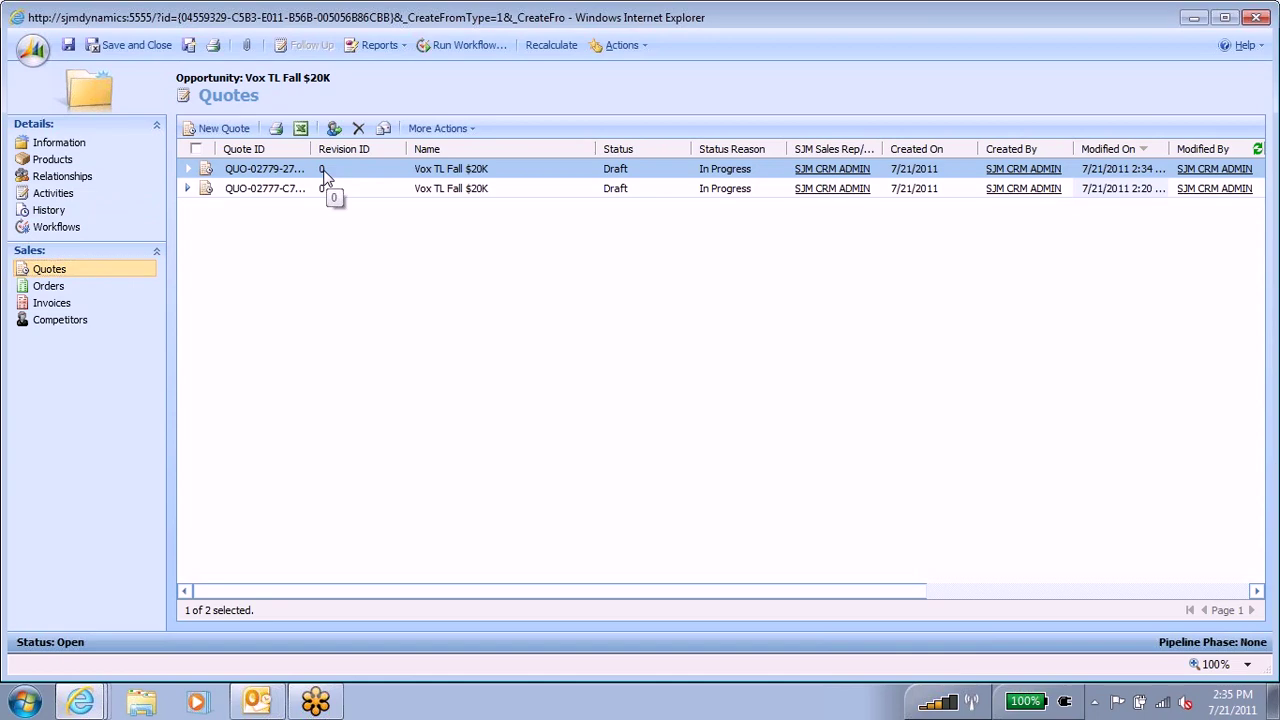
double_click(326, 176)
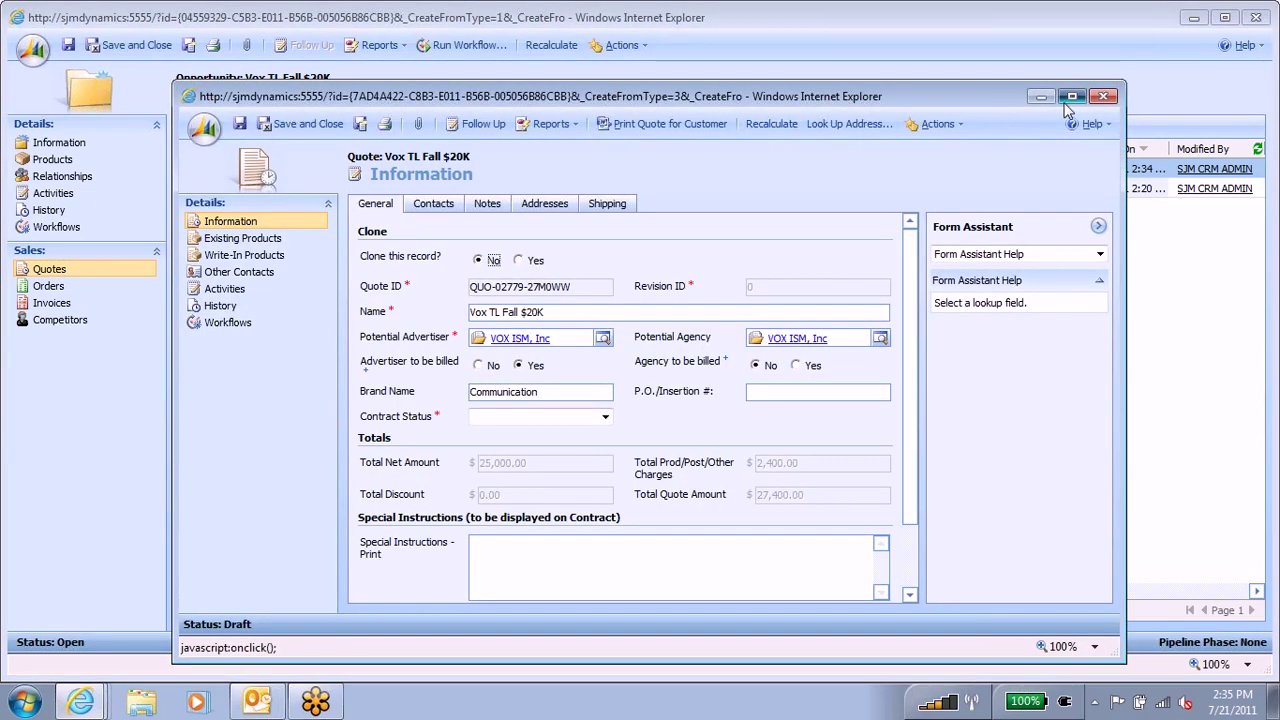
click(1071, 96)
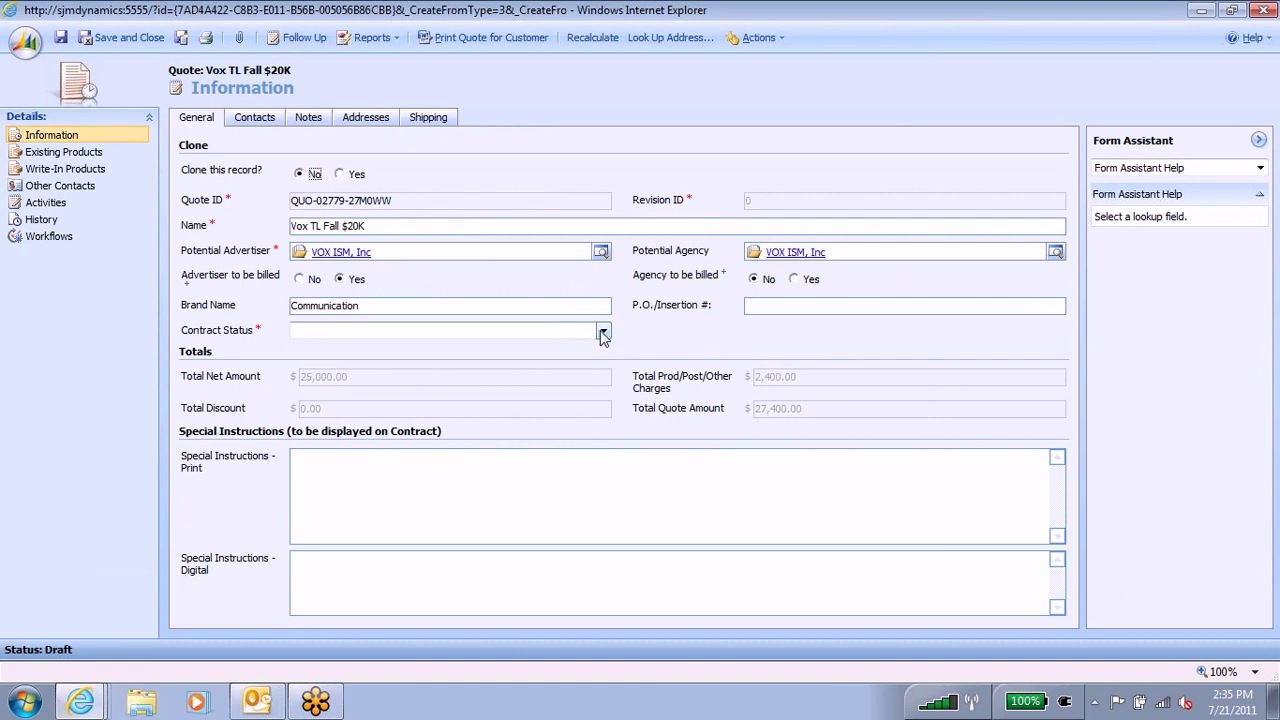
Set the quote's contract status to New and assign the first suggested match as the SJM Sales Coordinator
click(601, 333)
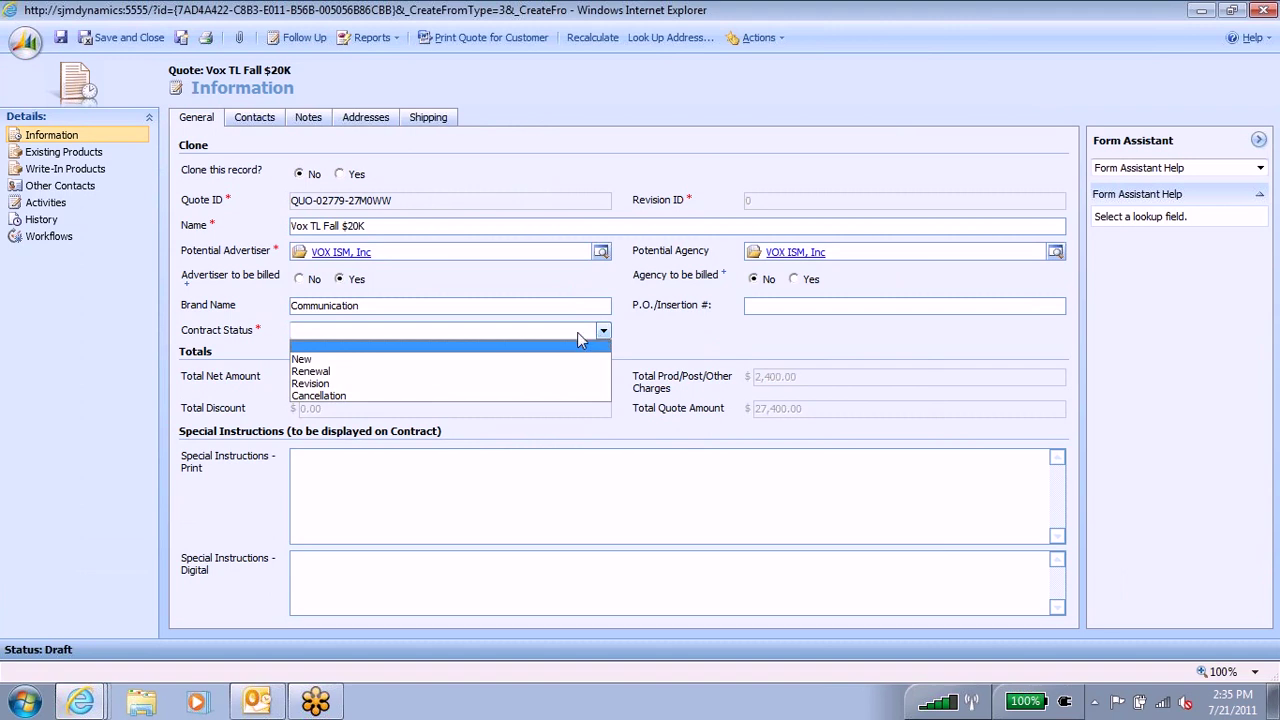
click(474, 359)
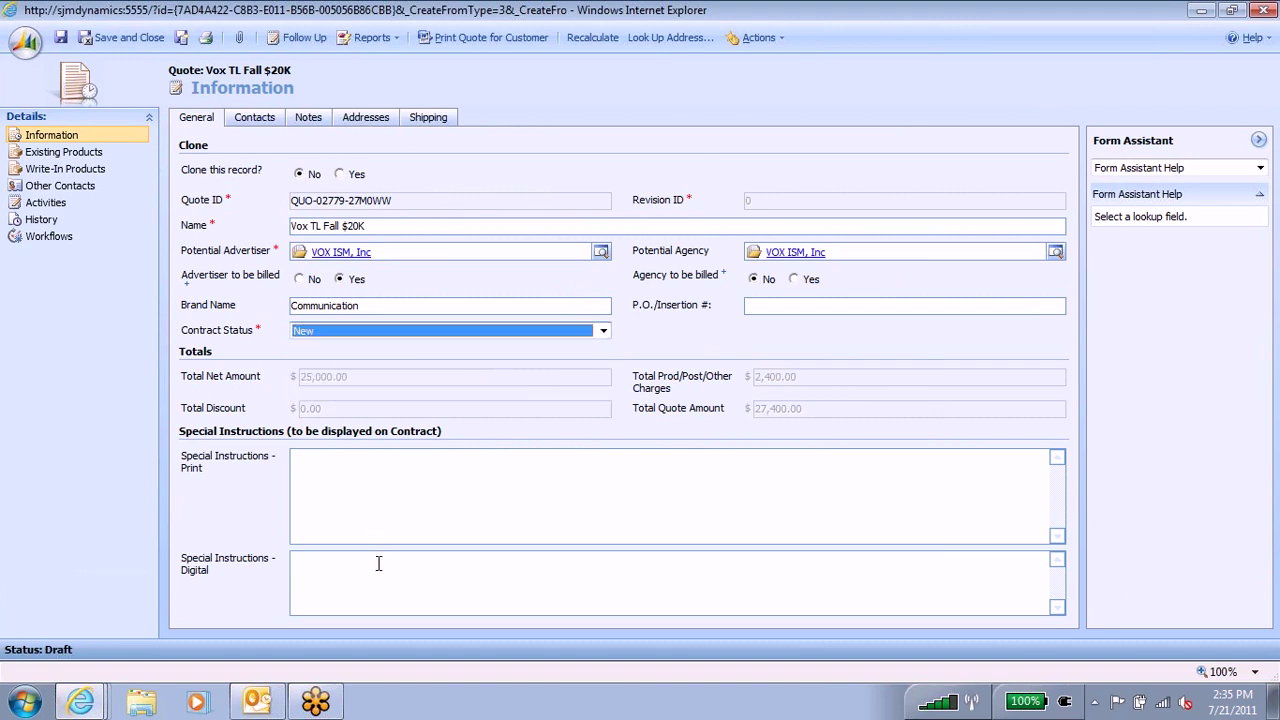
click(237, 124)
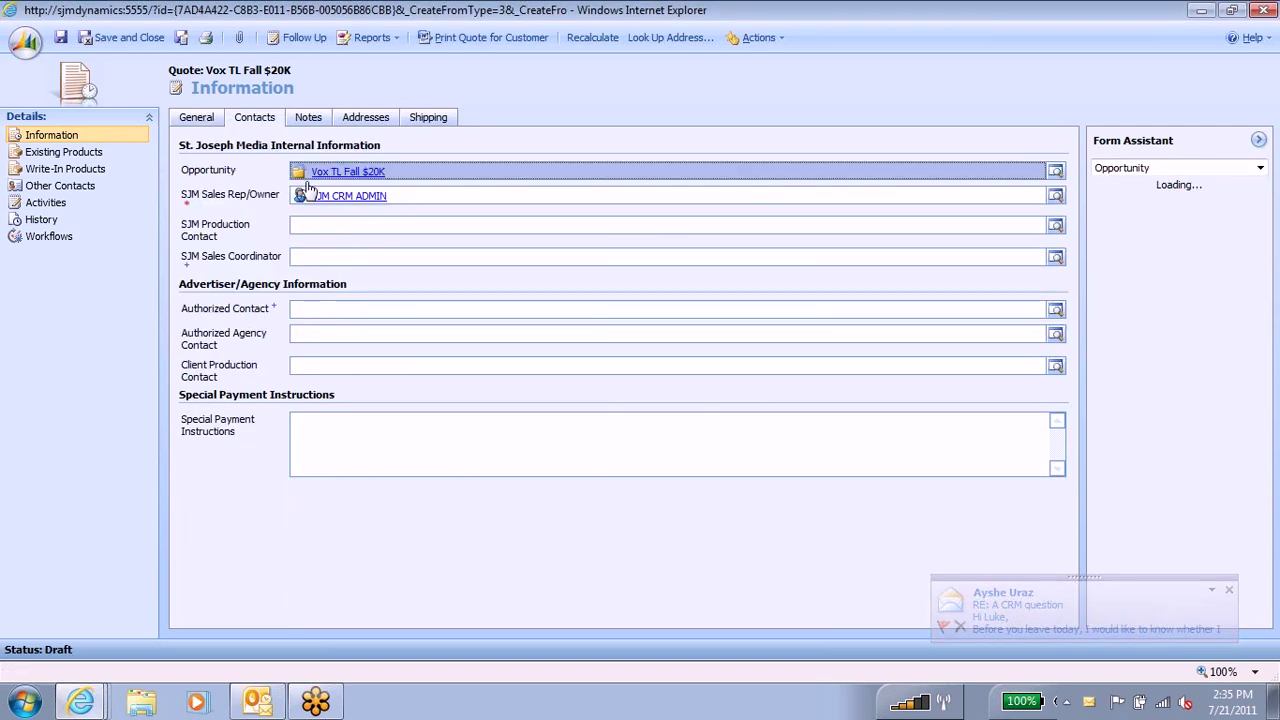
click(449, 253)
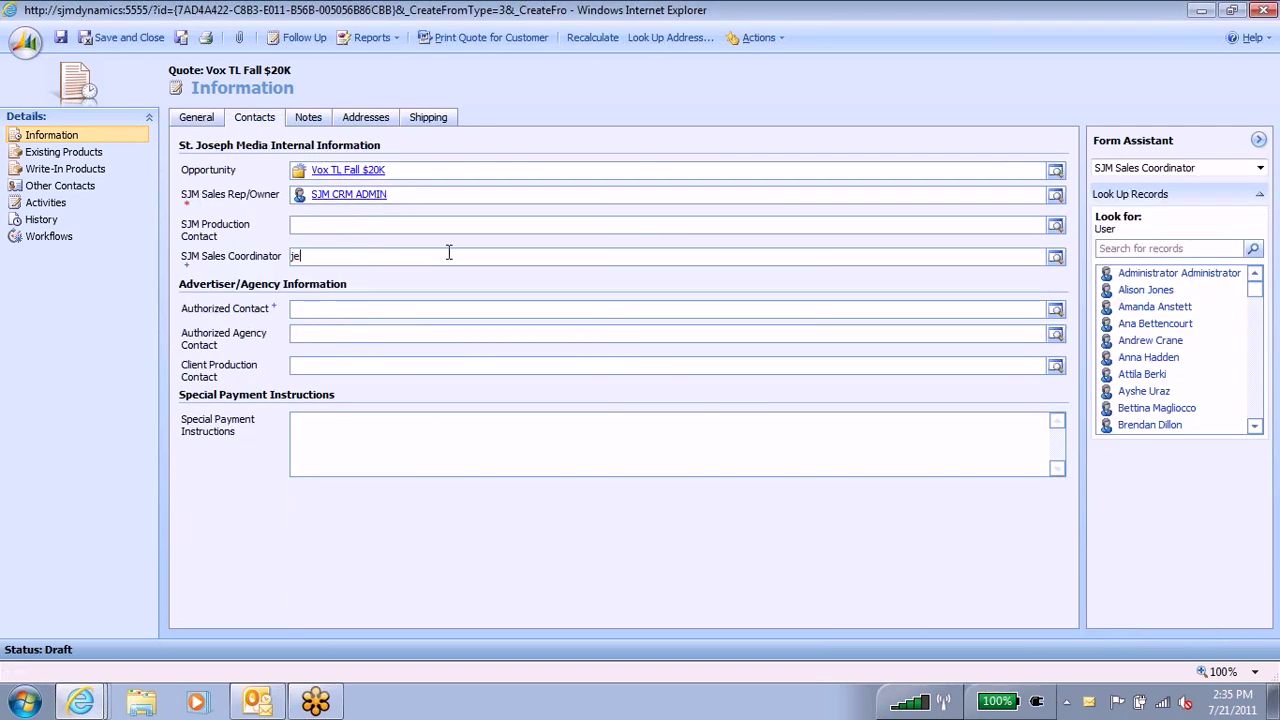
key(Tab)
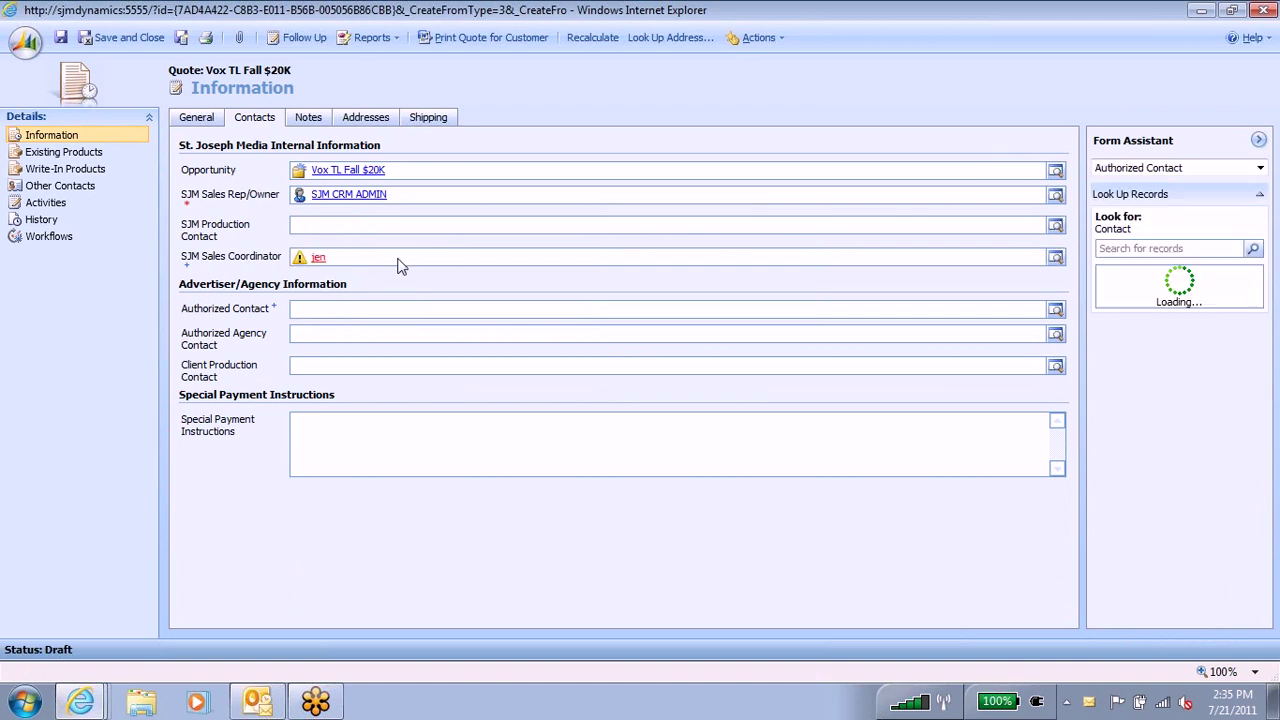
click(333, 262)
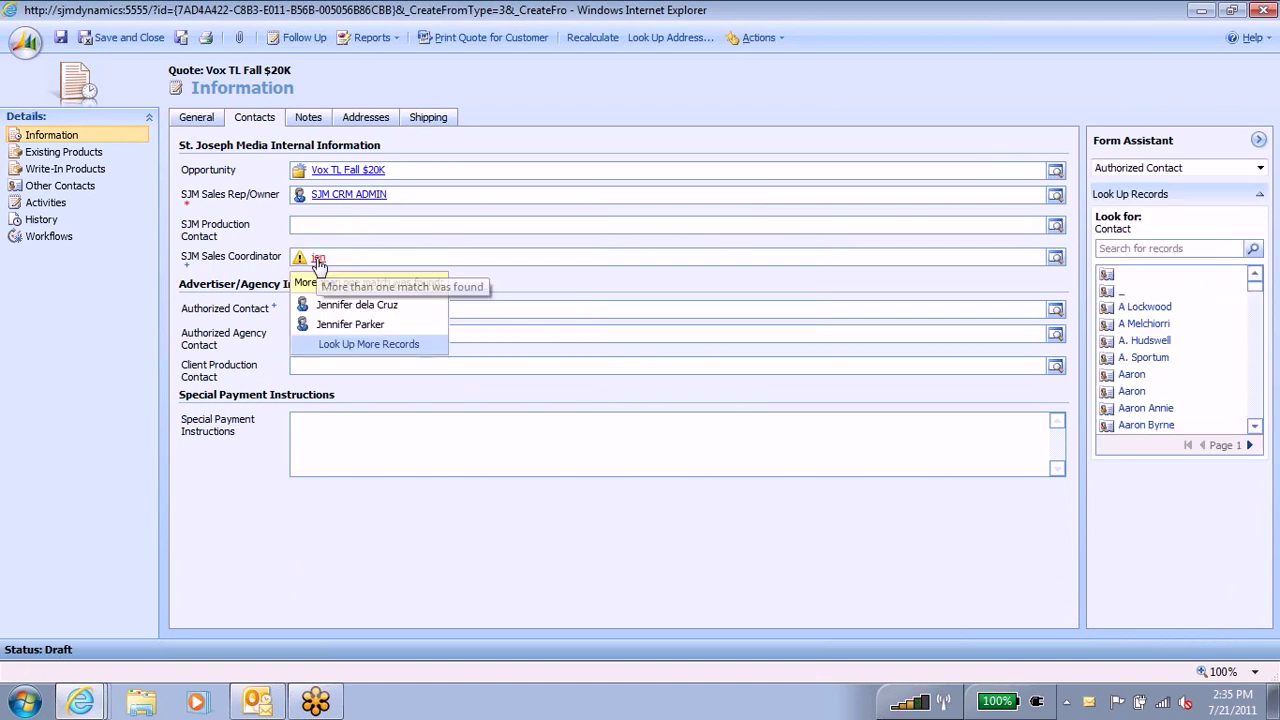
click(340, 298)
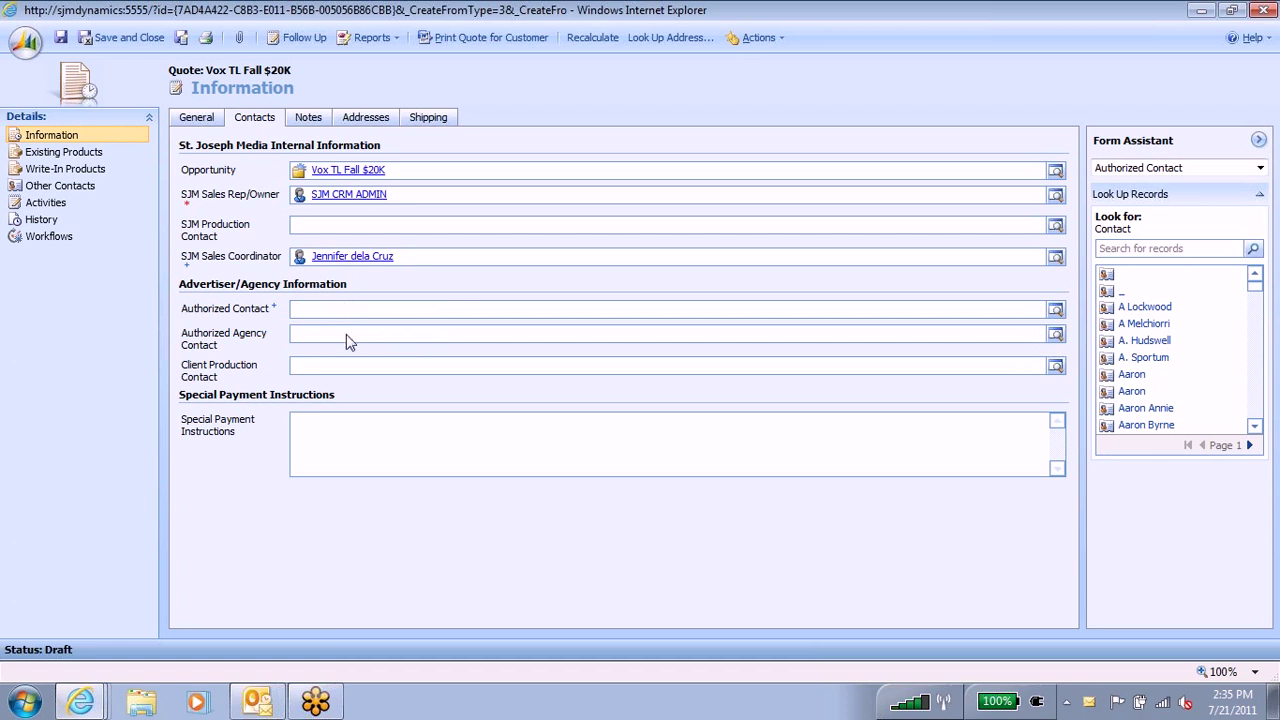
Look up "m2" to set an M2 Universal contact as Authorized Agency Contact, and set the Chive contact as Client Production Contact
click(1055, 338)
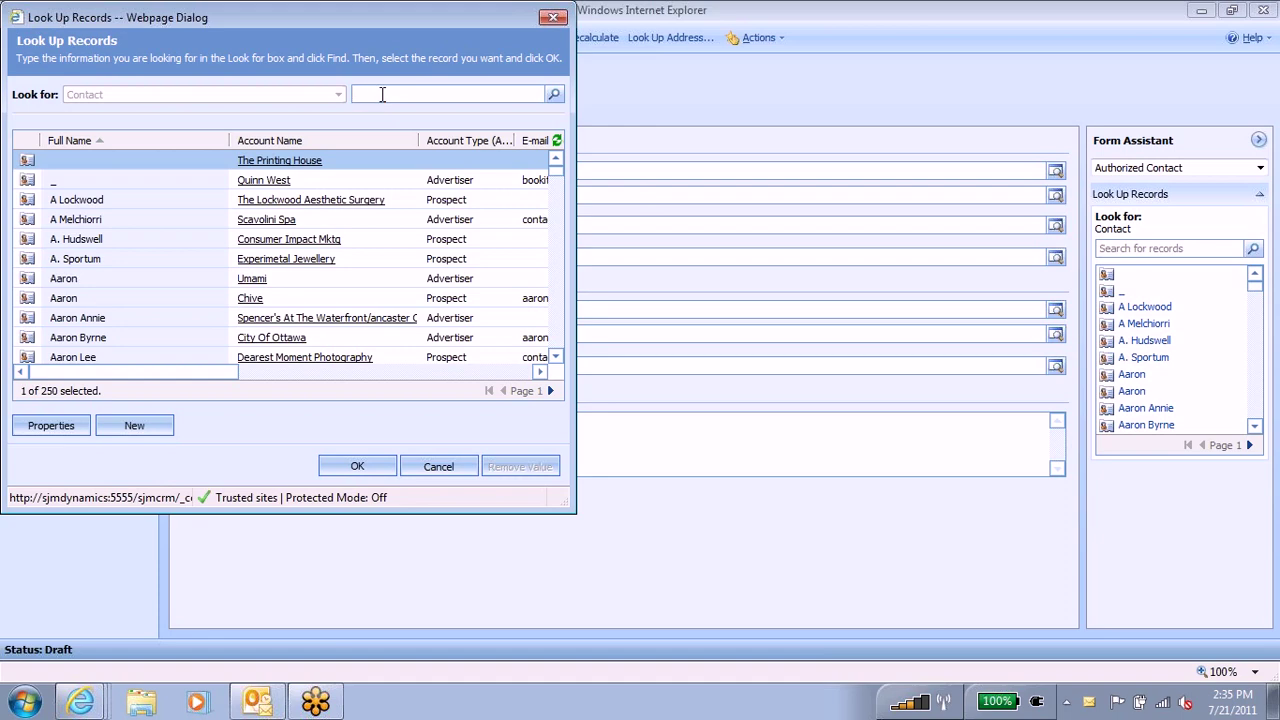
click(555, 95)
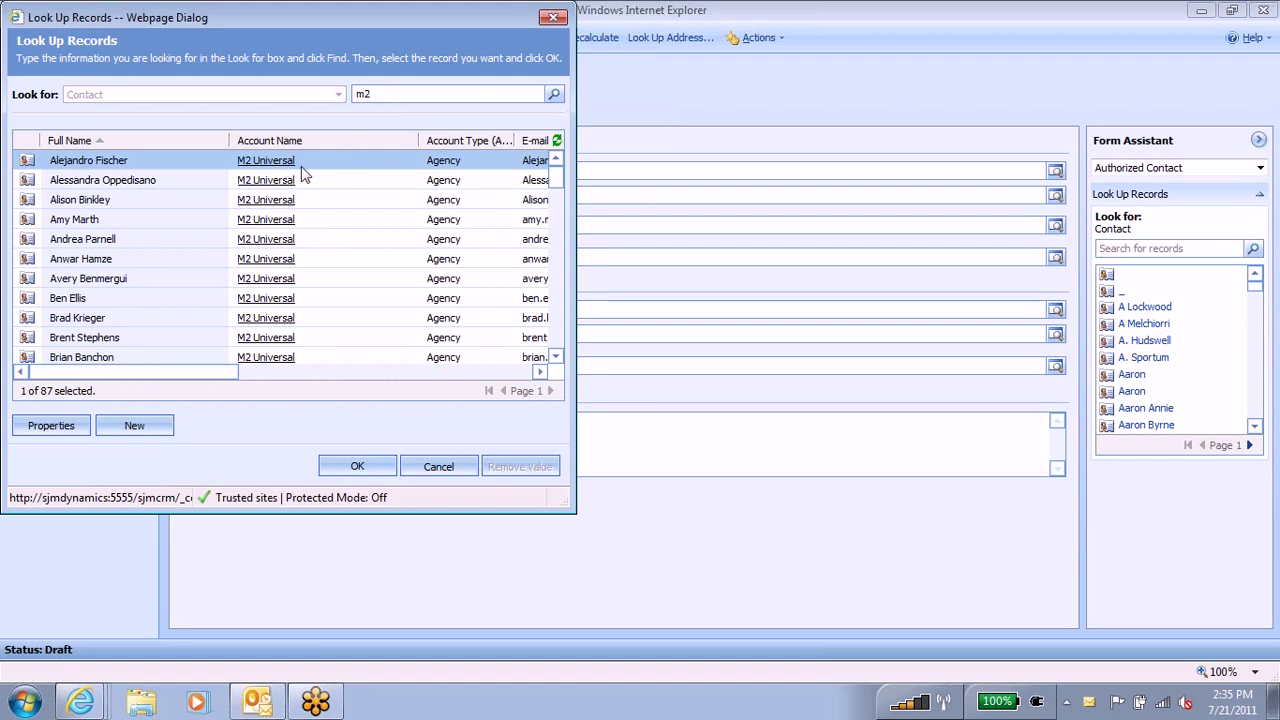
double_click(132, 183)
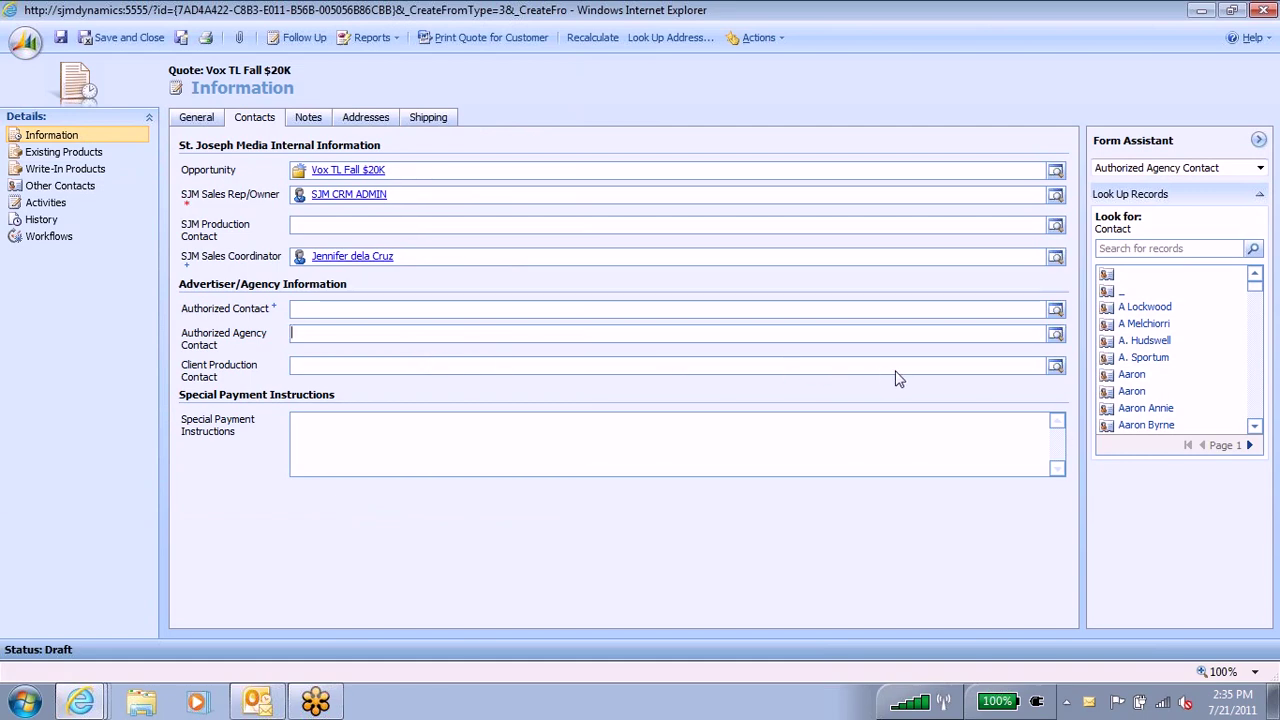
click(1055, 368)
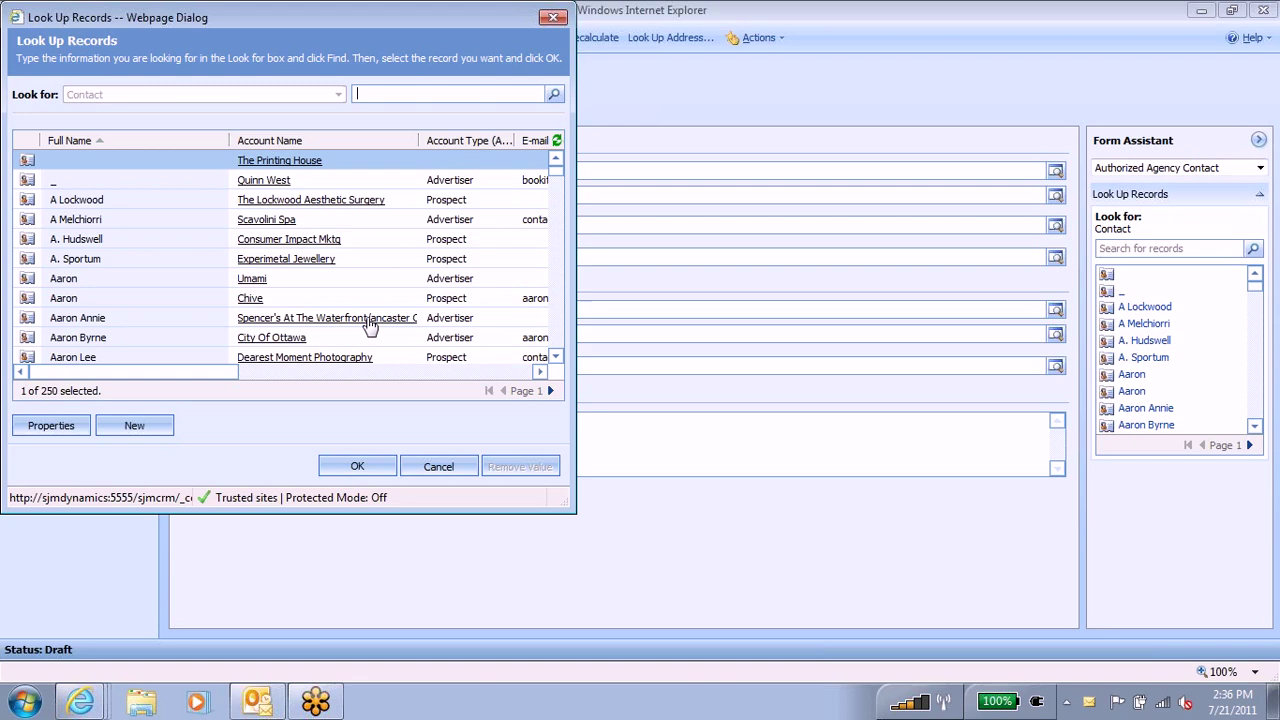
double_click(245, 298)
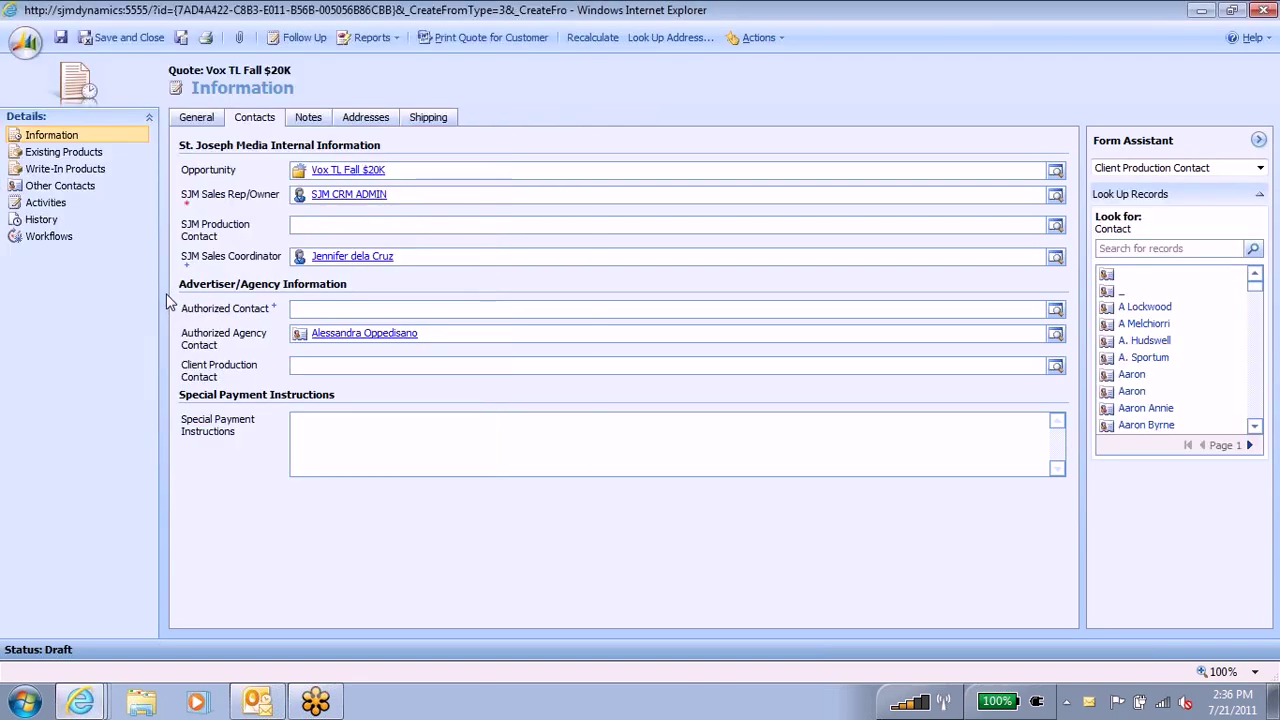
Check the quote's notes, addresses and shipping details, and save the quote
click(308, 118)
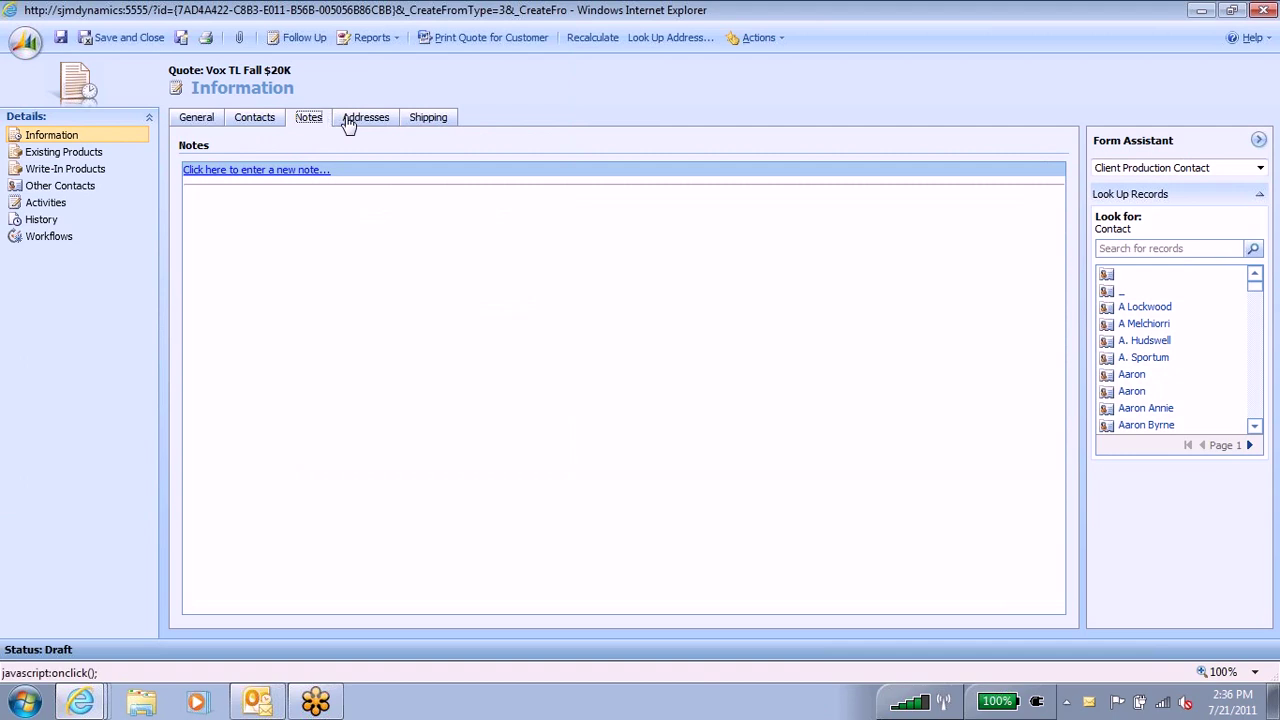
click(348, 121)
click(428, 117)
click(196, 117)
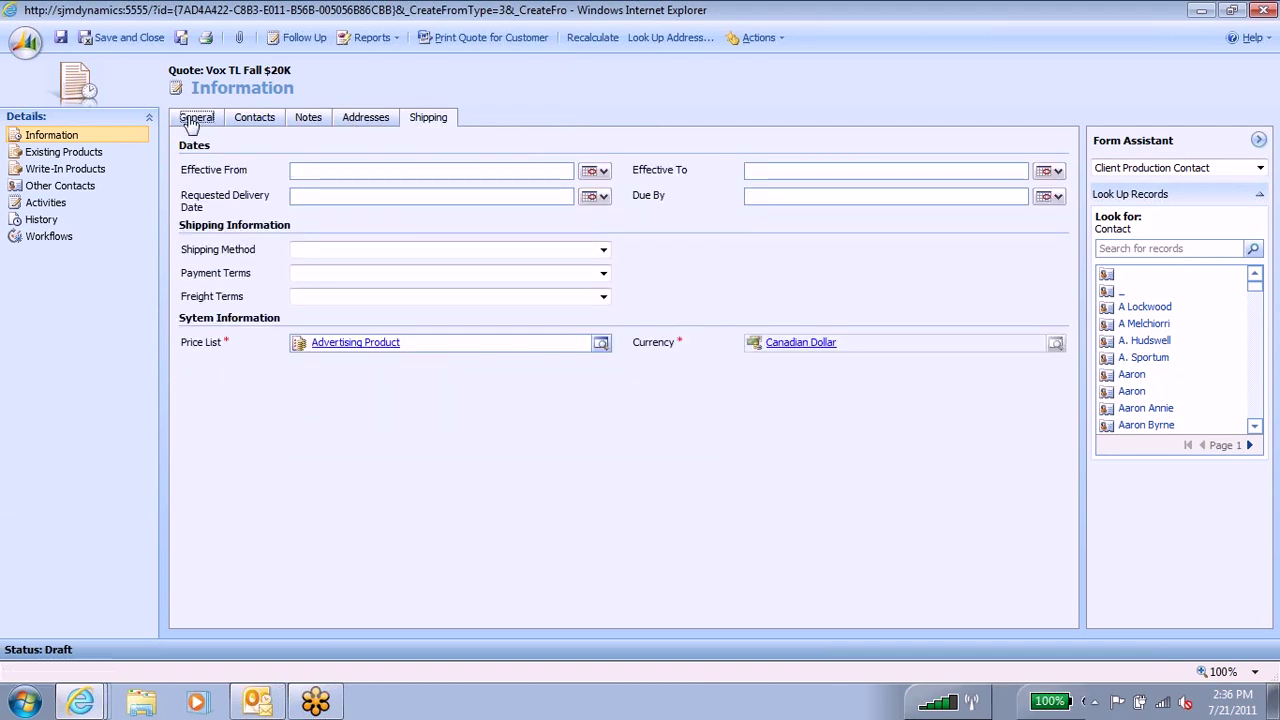
click(370, 40)
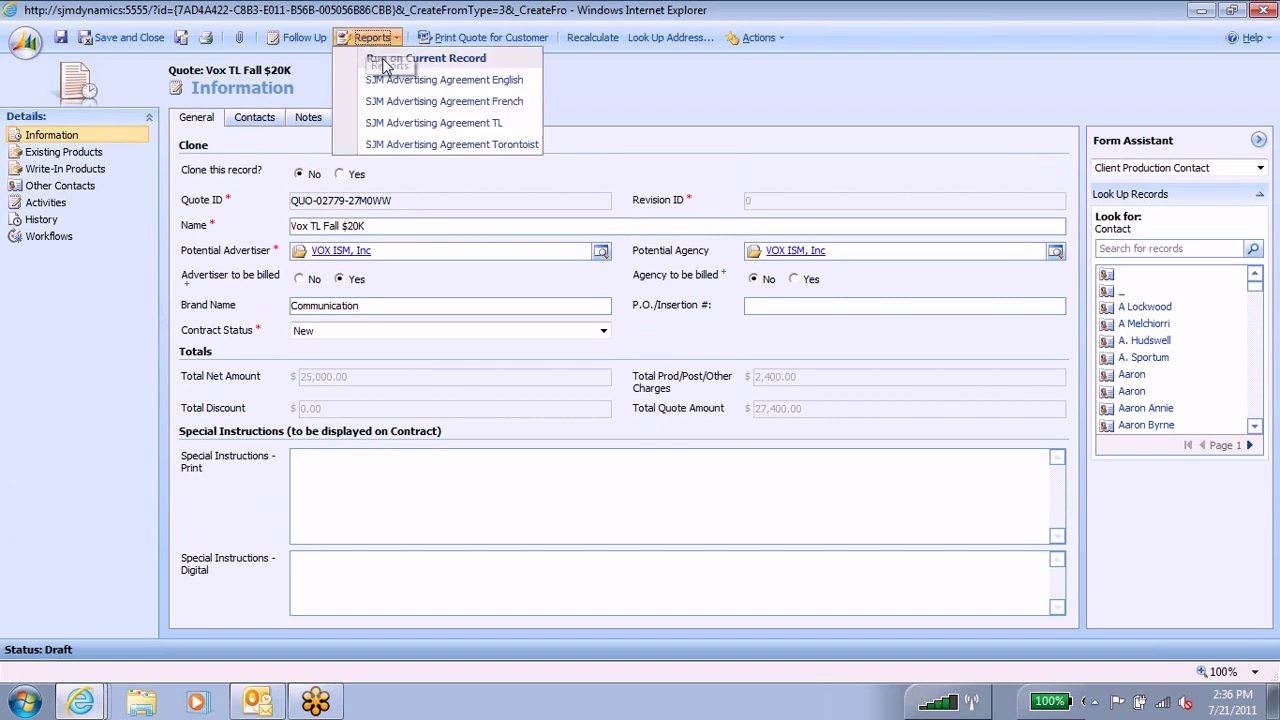
click(184, 106)
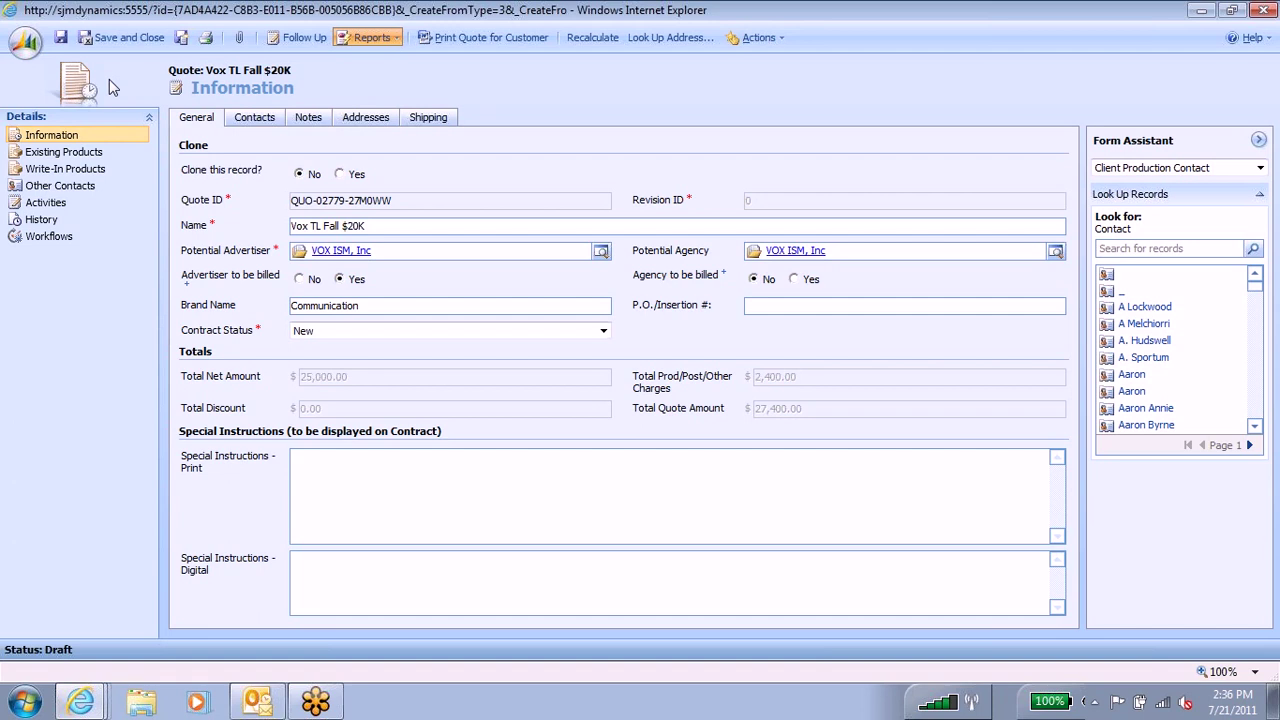
click(60, 38)
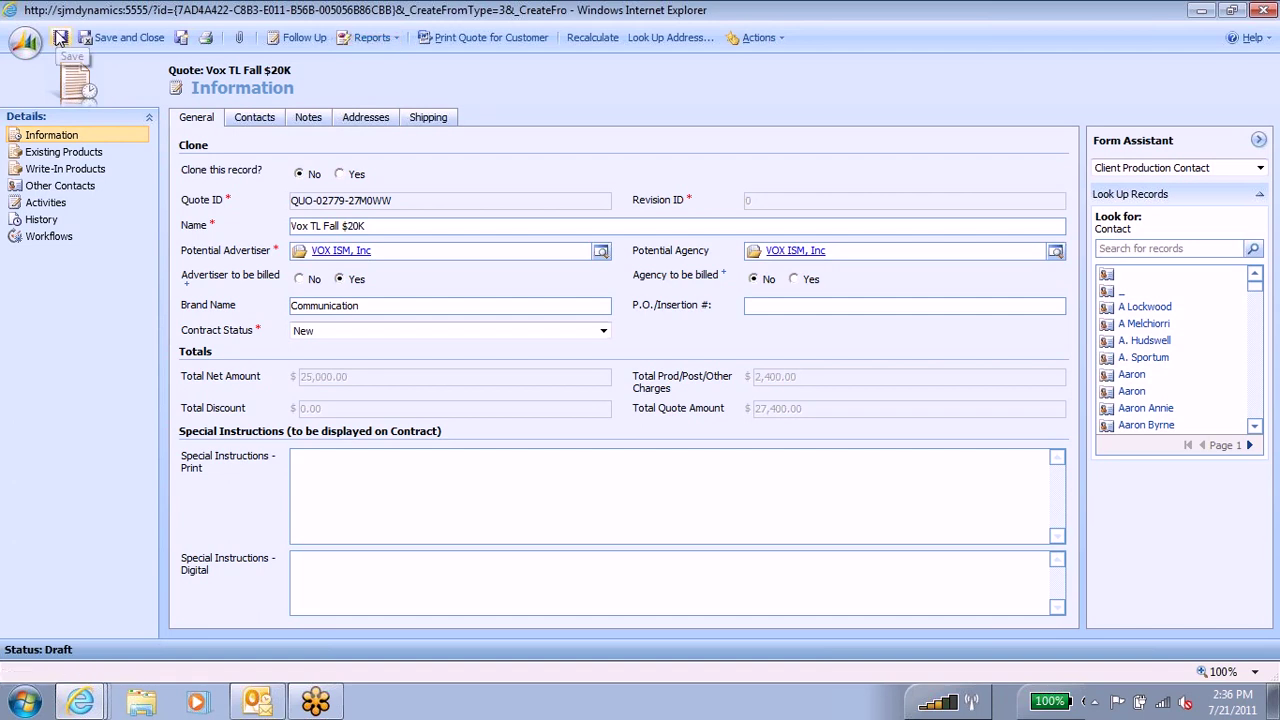
Run the SJM Advertising Agreement English report for the quote, review its first three pages and close it
click(374, 38)
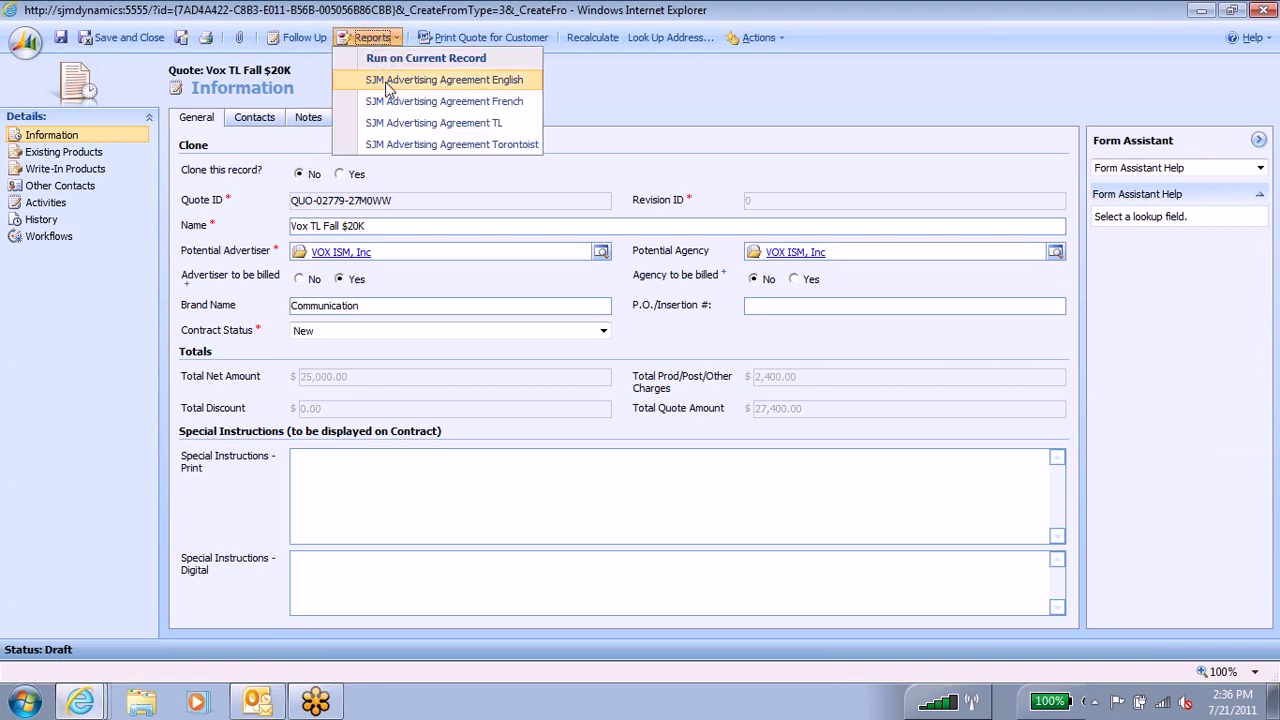
click(420, 80)
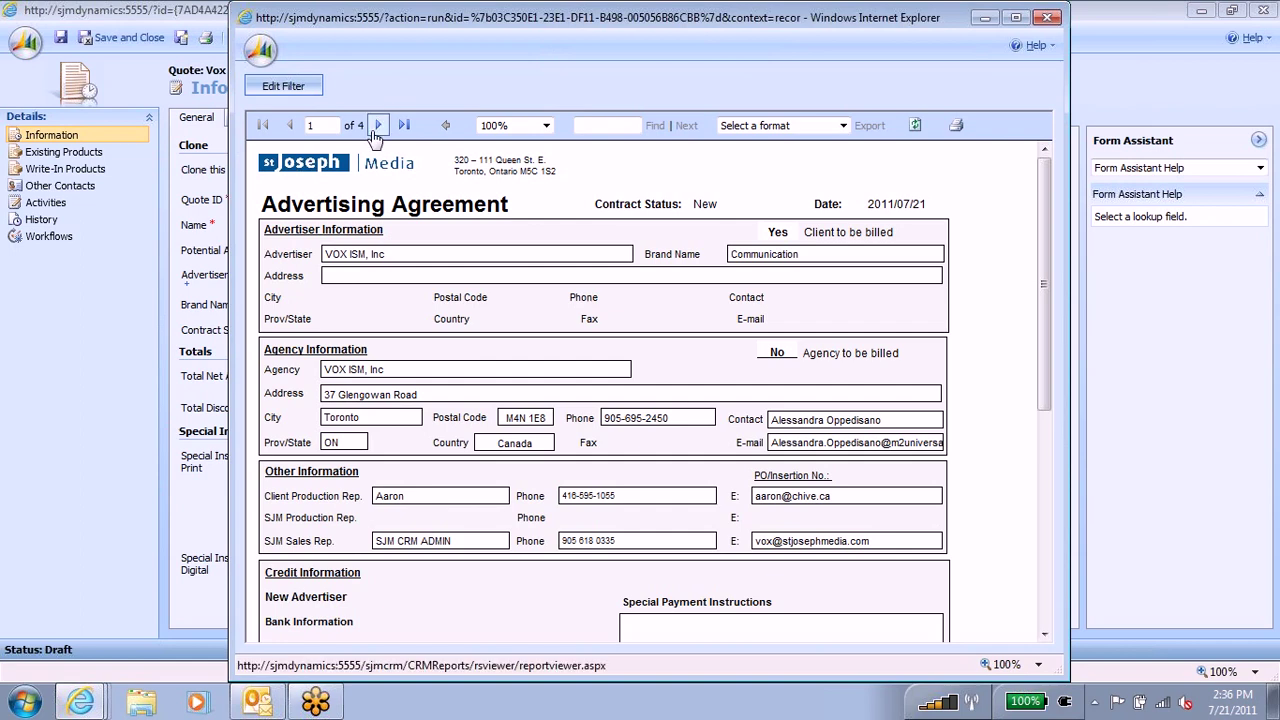
click(378, 127)
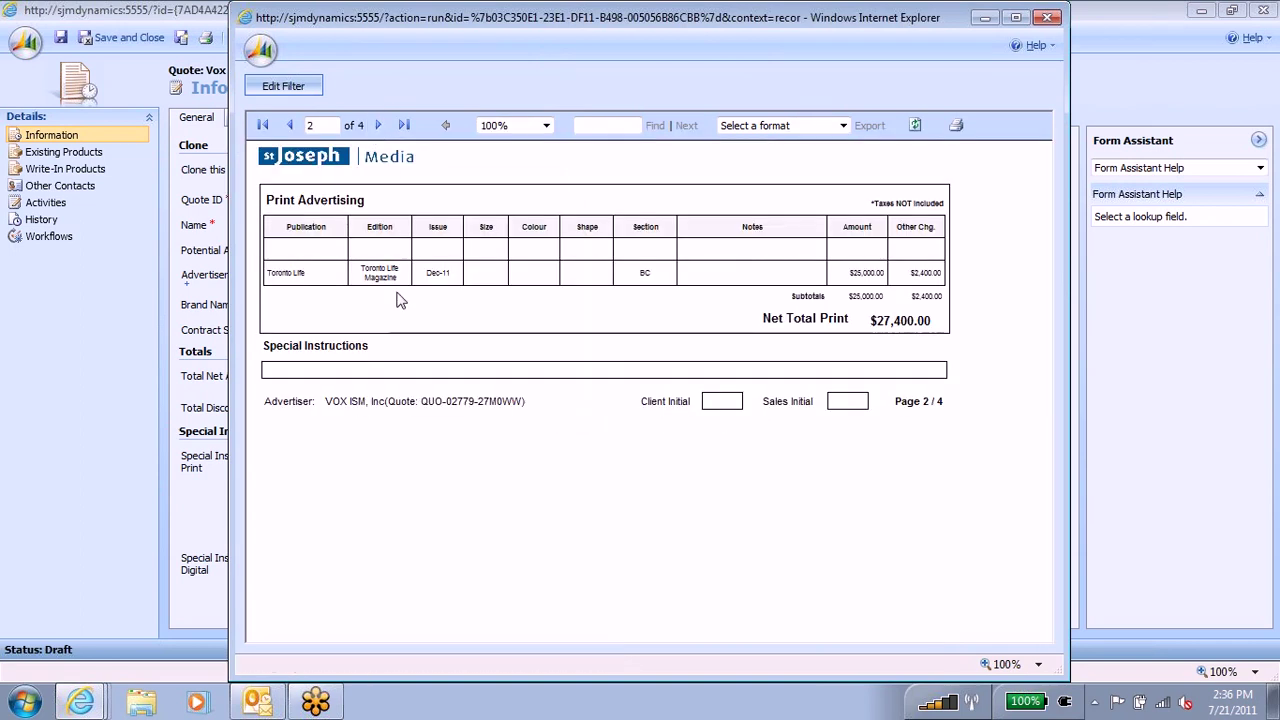
click(379, 127)
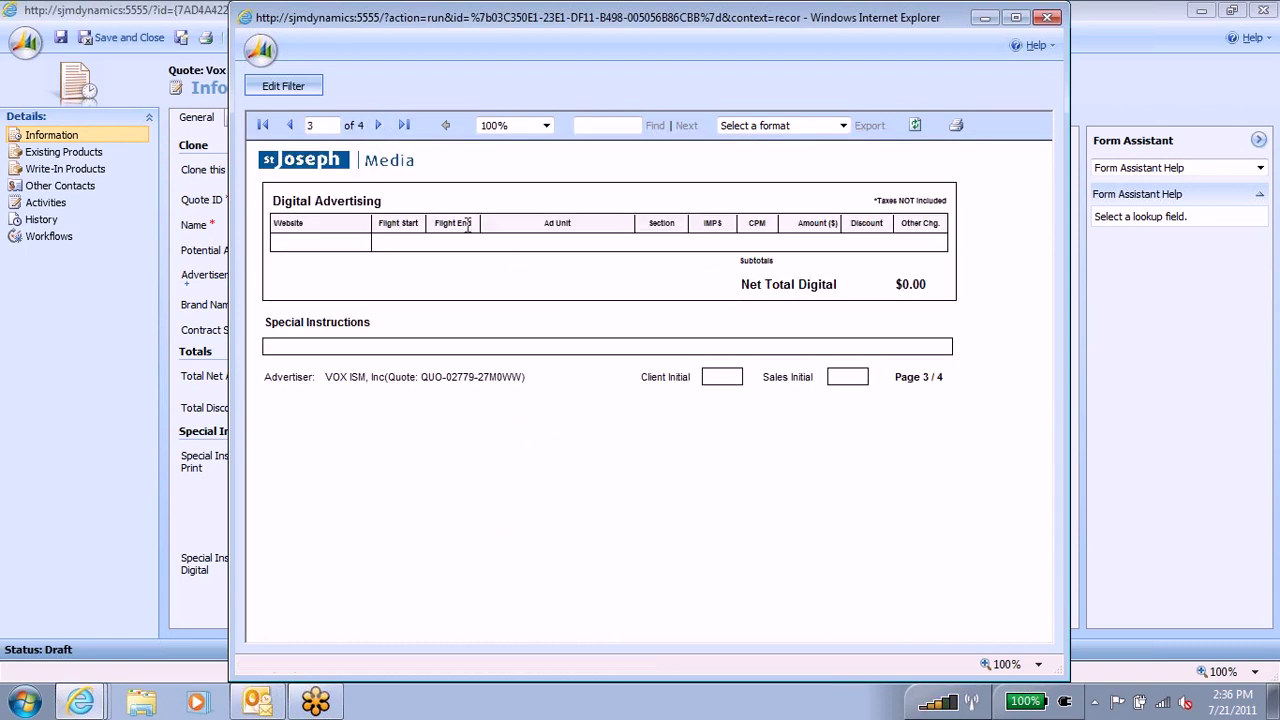
click(1049, 19)
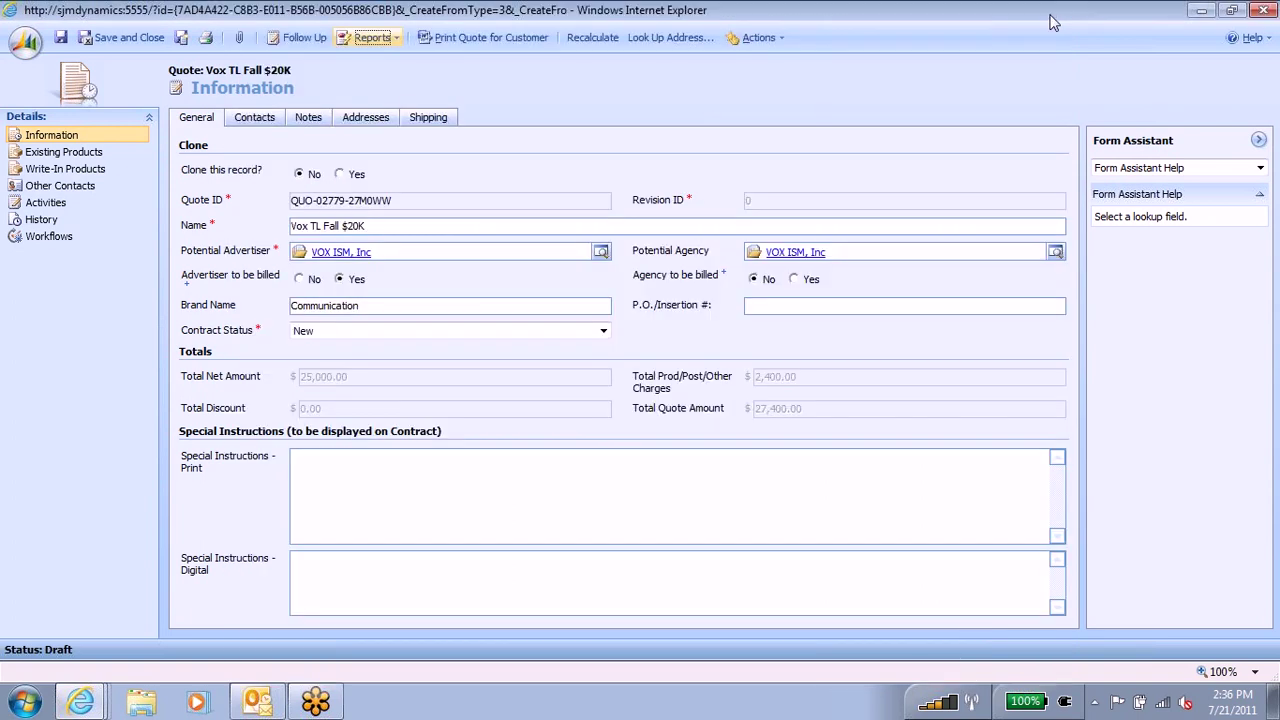
Save and close the quote, and reopen it from the opportunity's quotes to activate it
click(97, 42)
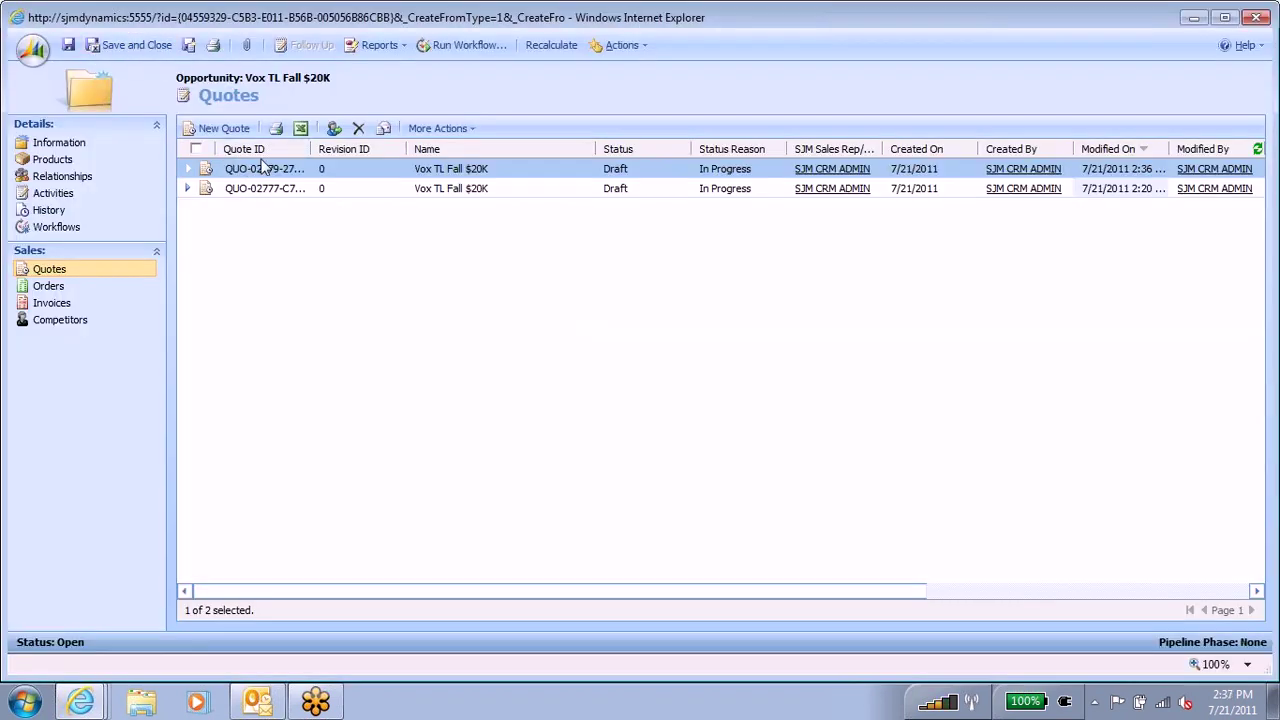
click(630, 46)
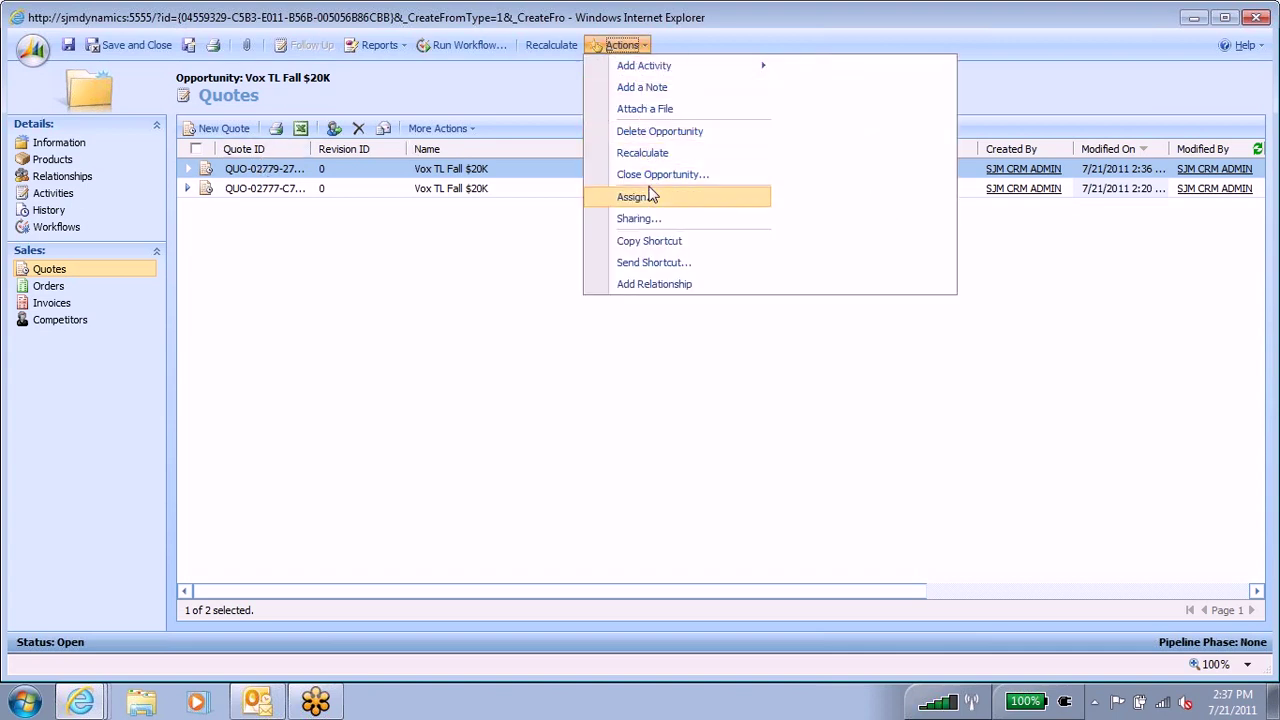
double_click(478, 170)
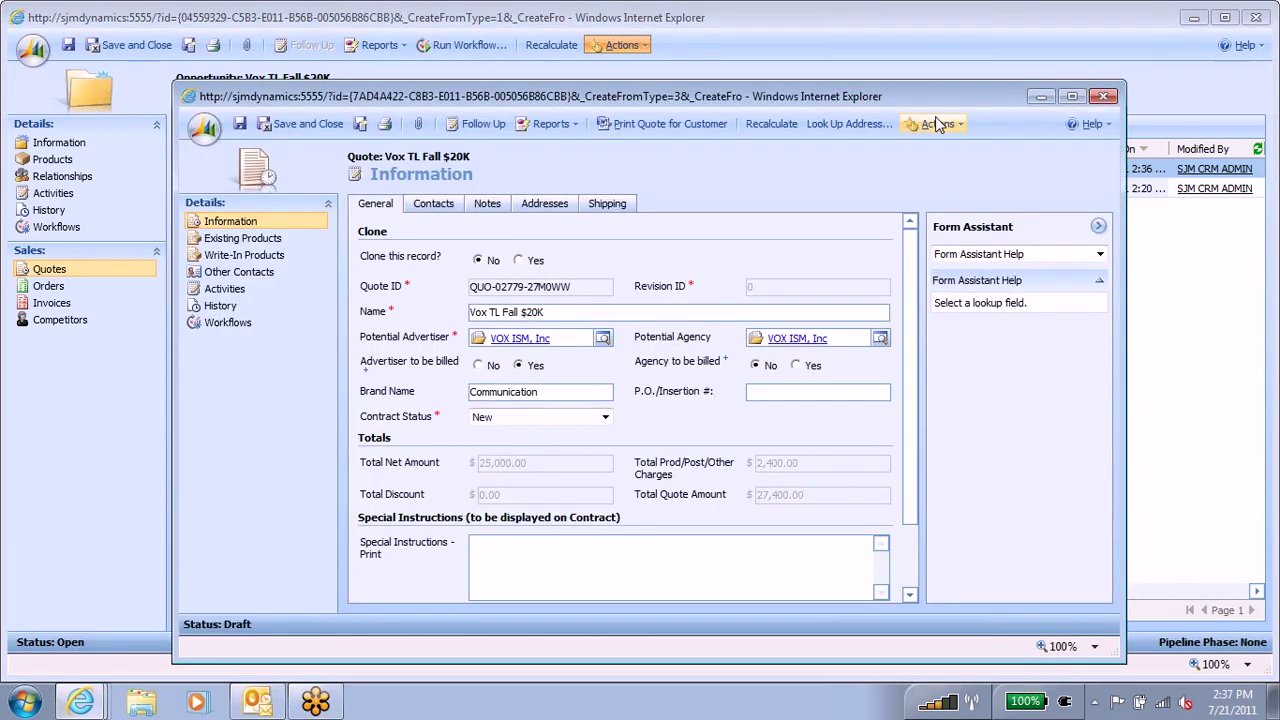
click(936, 122)
mouse_move(940, 143)
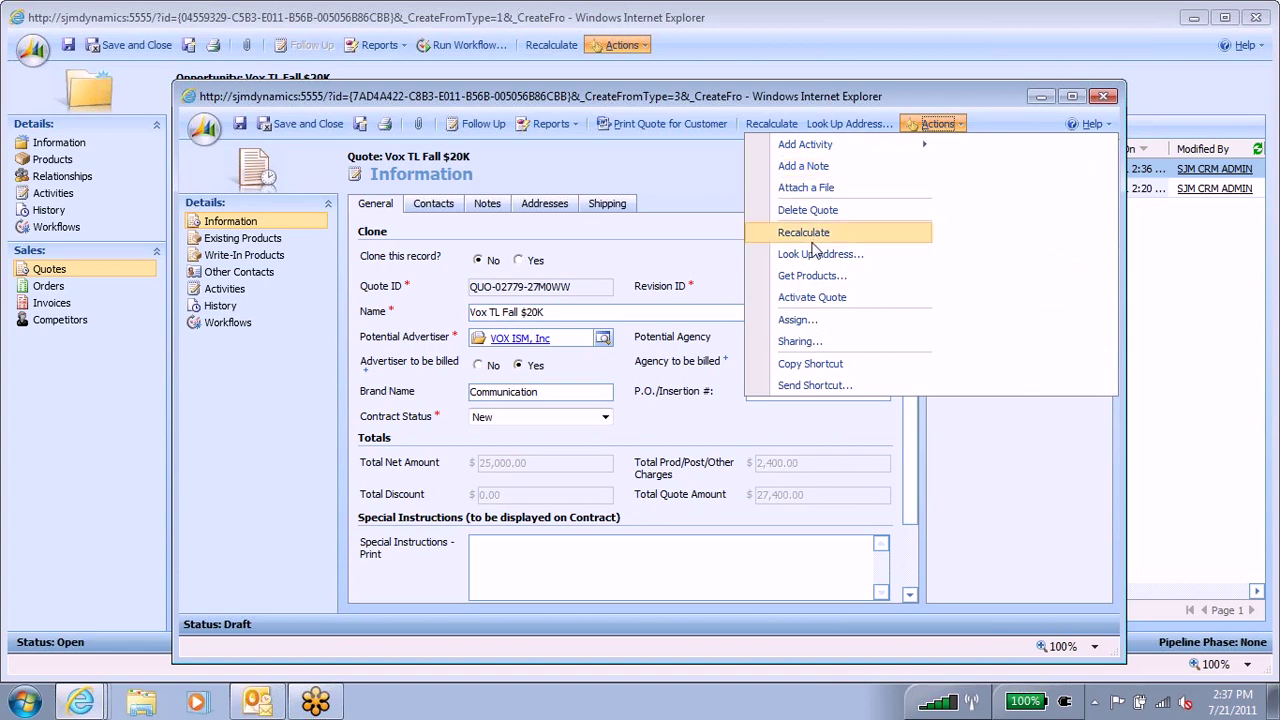
click(812, 296)
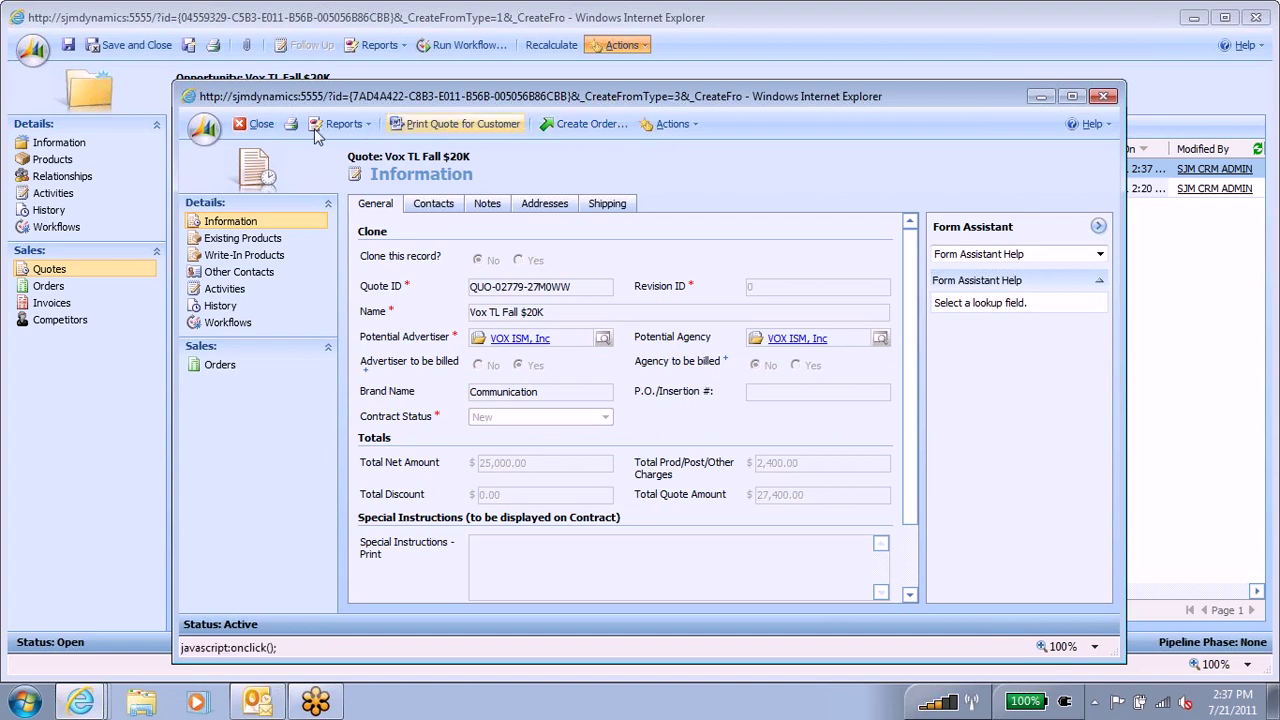
Close the activated quote, and save and close the Vox TL Fall $20K opportunity
click(250, 126)
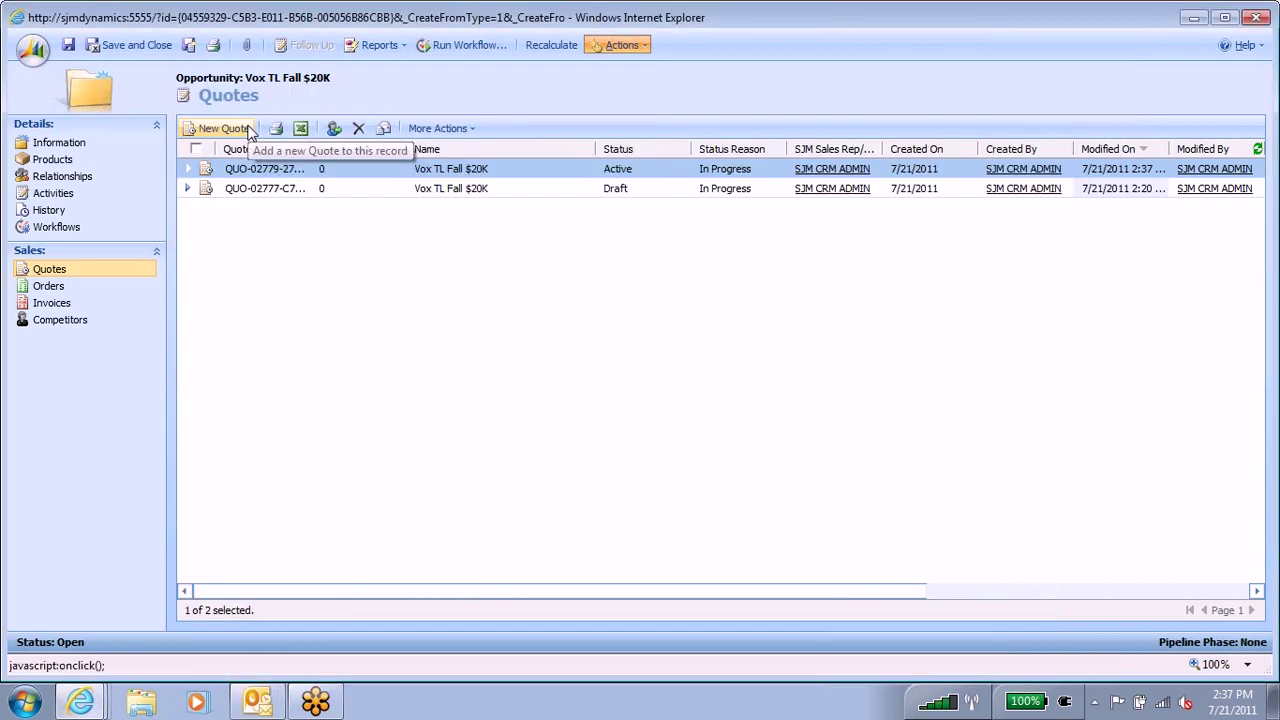
click(111, 46)
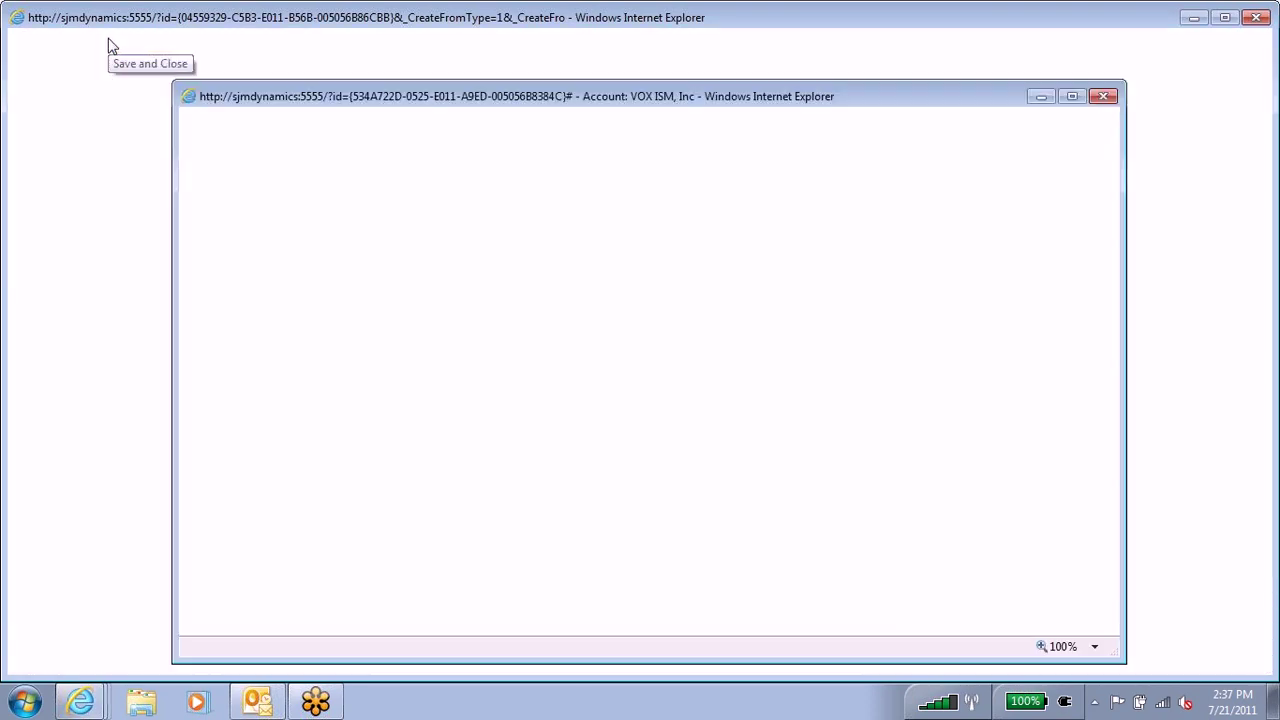